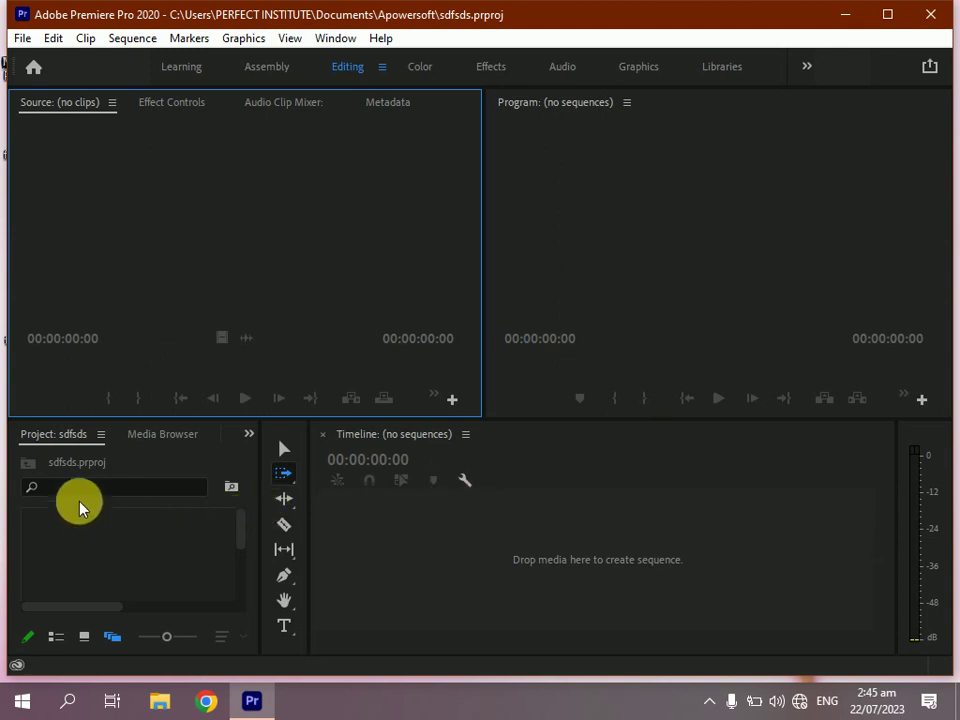
Import 20210906_075859.jpg, 20210906_080616.MP4 and 20210907_074458.mp4 from the ApowerREC folder
left_click(116, 568)
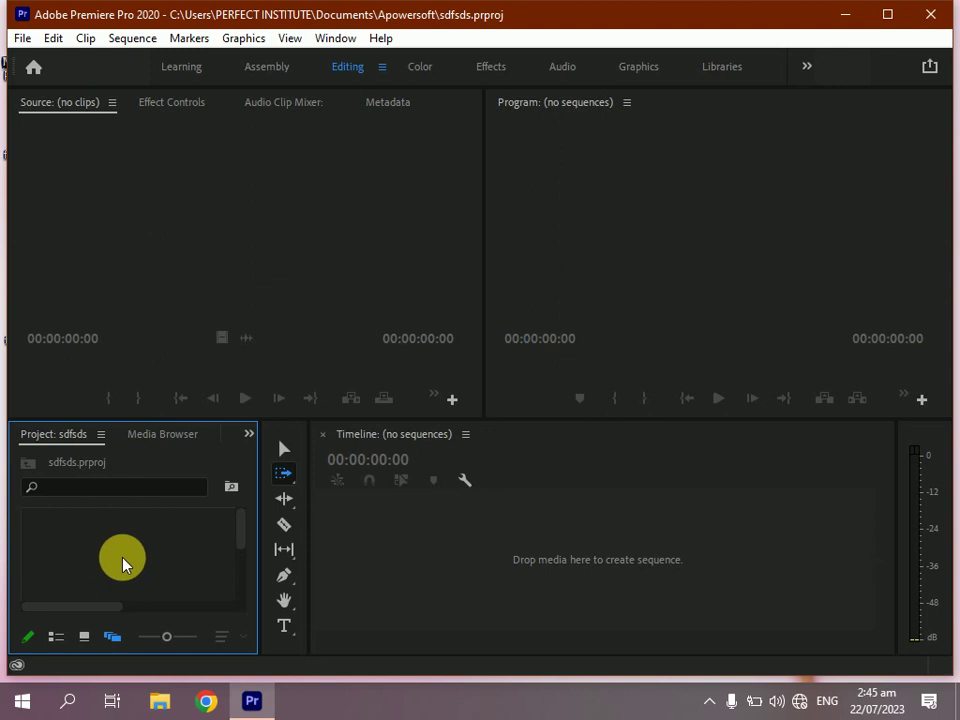
double_click(122, 563)
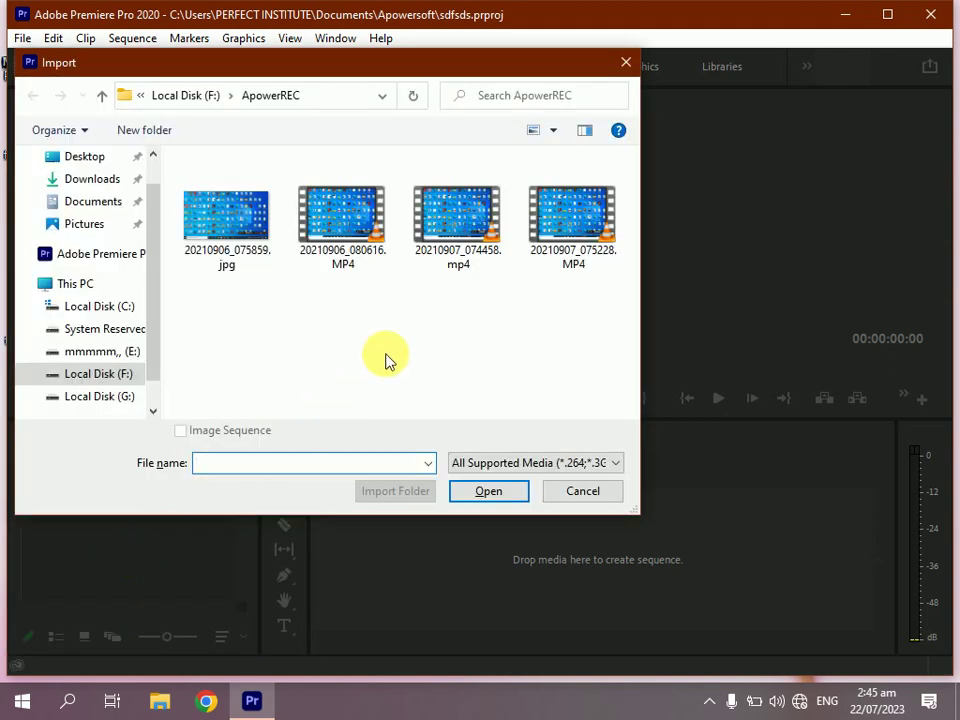
mouse_move(473, 289)
left_mouse_down()
mouse_move(316, 163)
mouse_move(223, 182)
left_mouse_up()
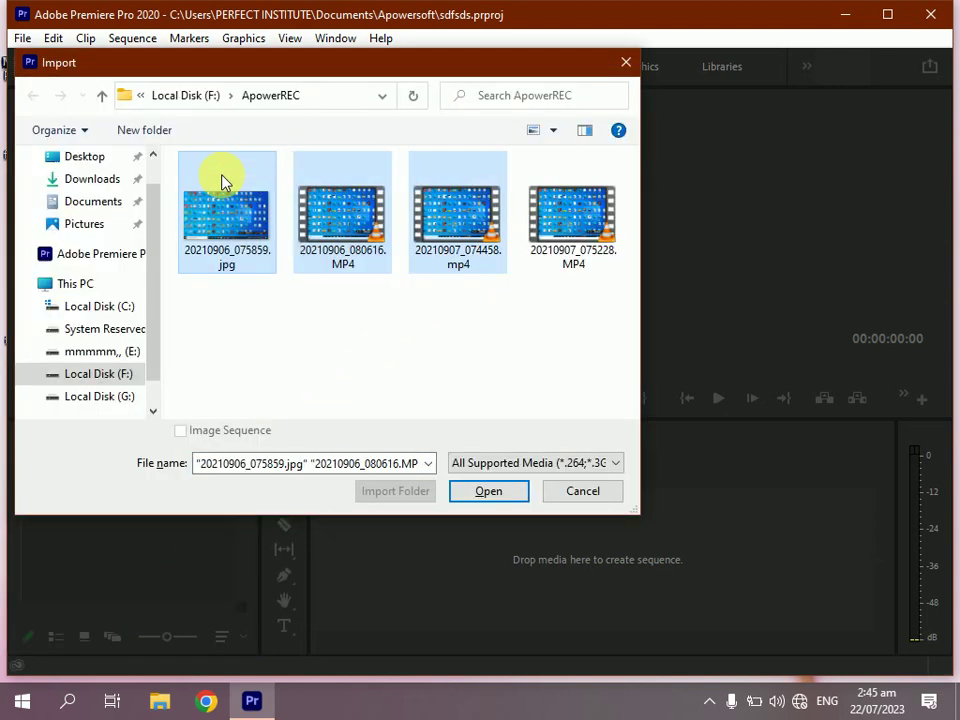
left_click(490, 491)
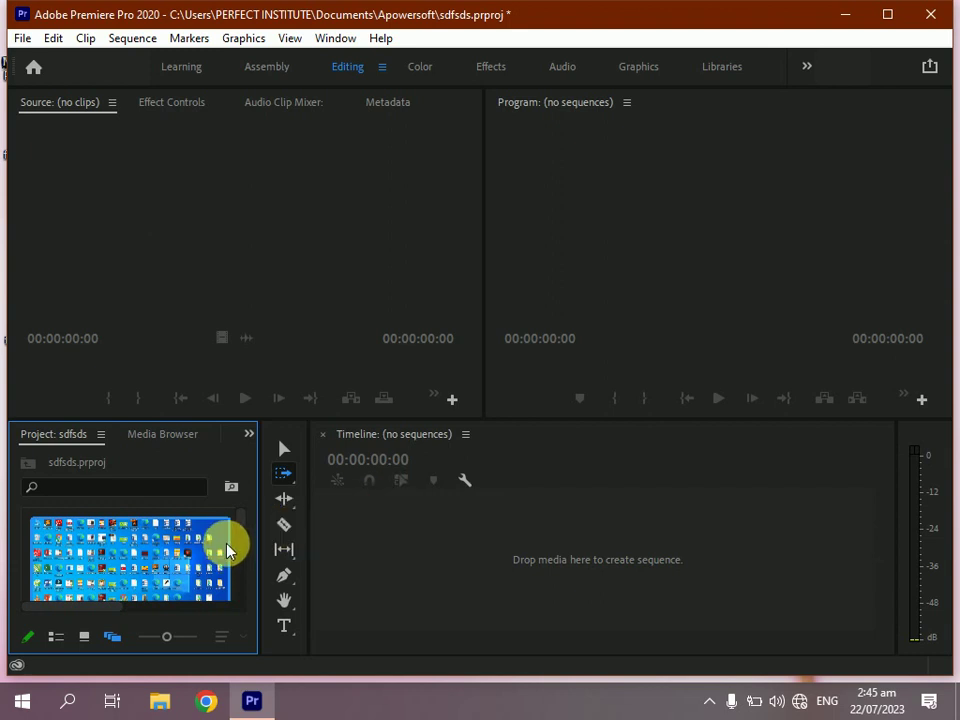
Switch the Project bin to Icon View and select the screenshot thumbnail
left_click(85, 638)
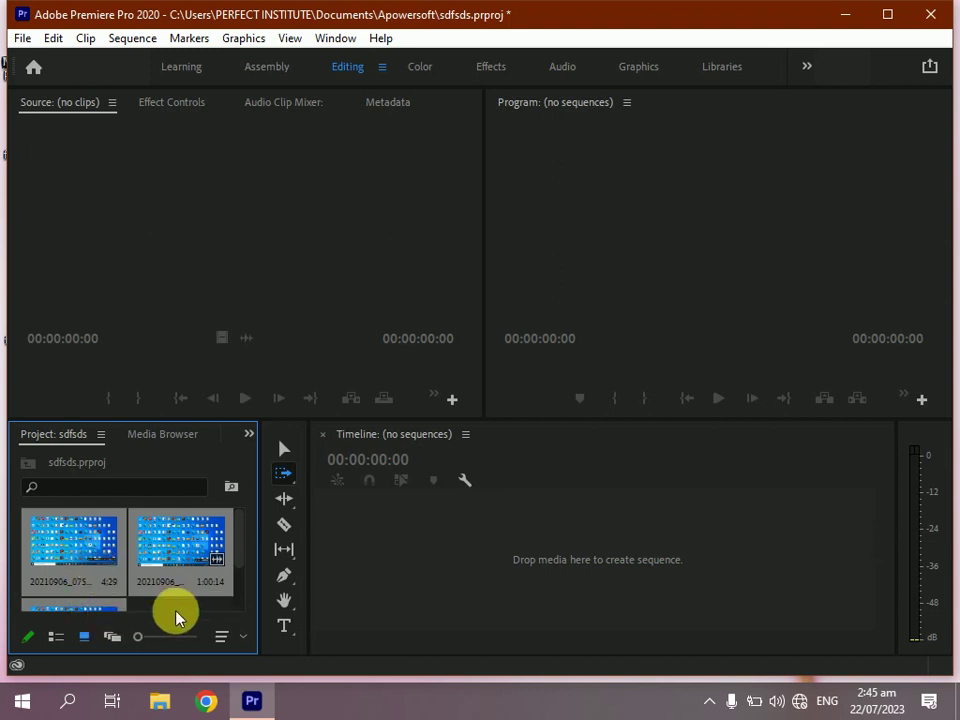
left_click(106, 558)
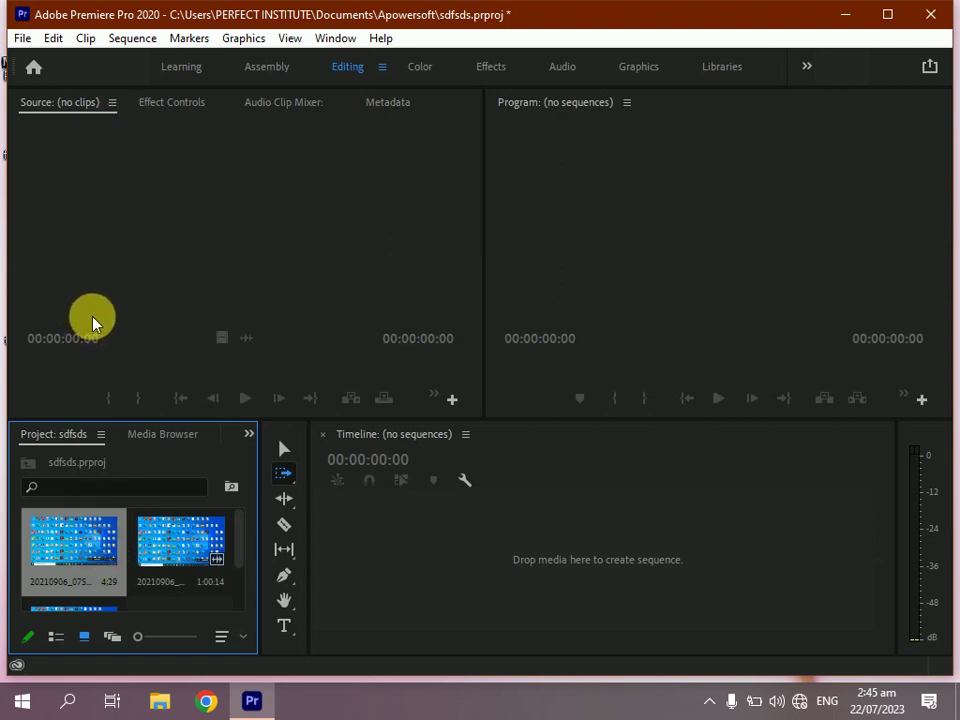
left_click(73, 549)
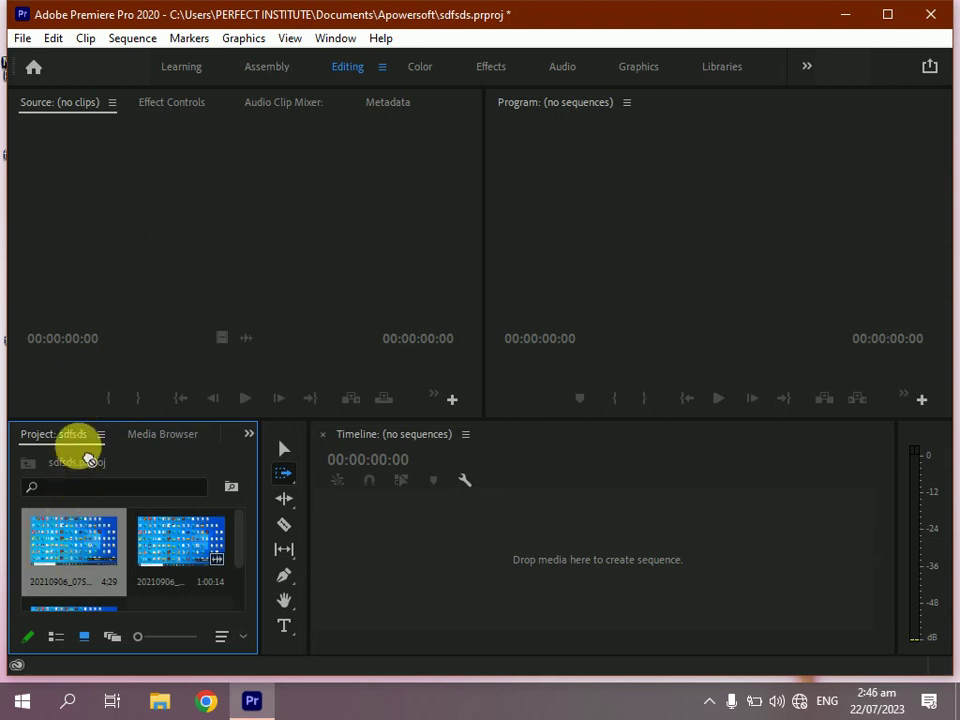
Load 20210906_075859.jpg into the Source monitor, then scrub and play it
left_click_drag(116, 214, 107, 205)
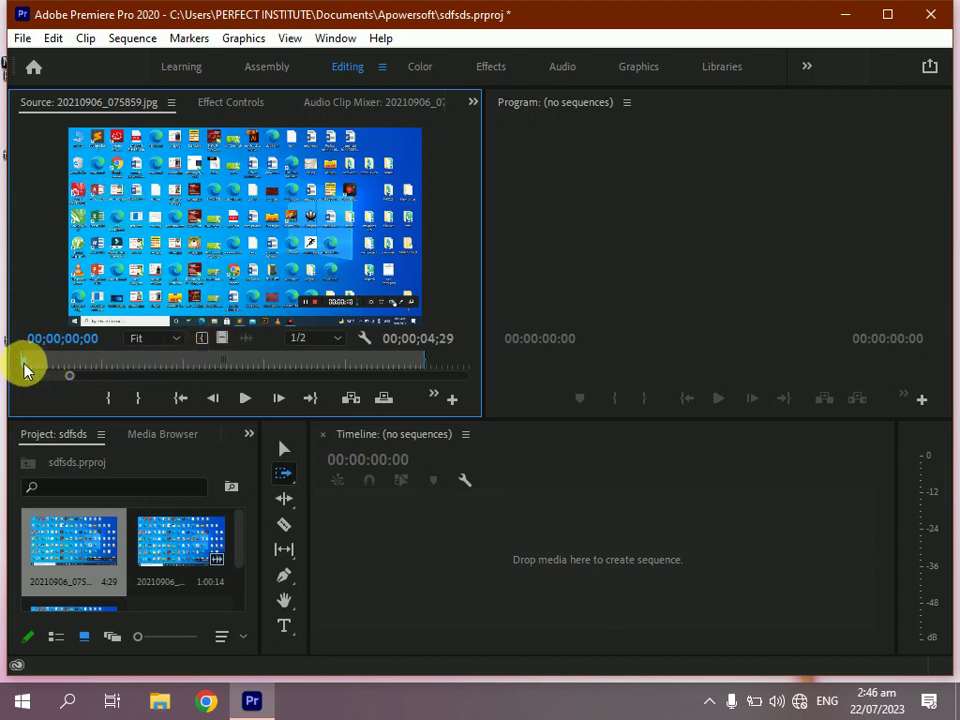
mouse_move(24, 370)
left_mouse_down()
mouse_move(250, 372)
mouse_move(197, 371)
left_mouse_up()
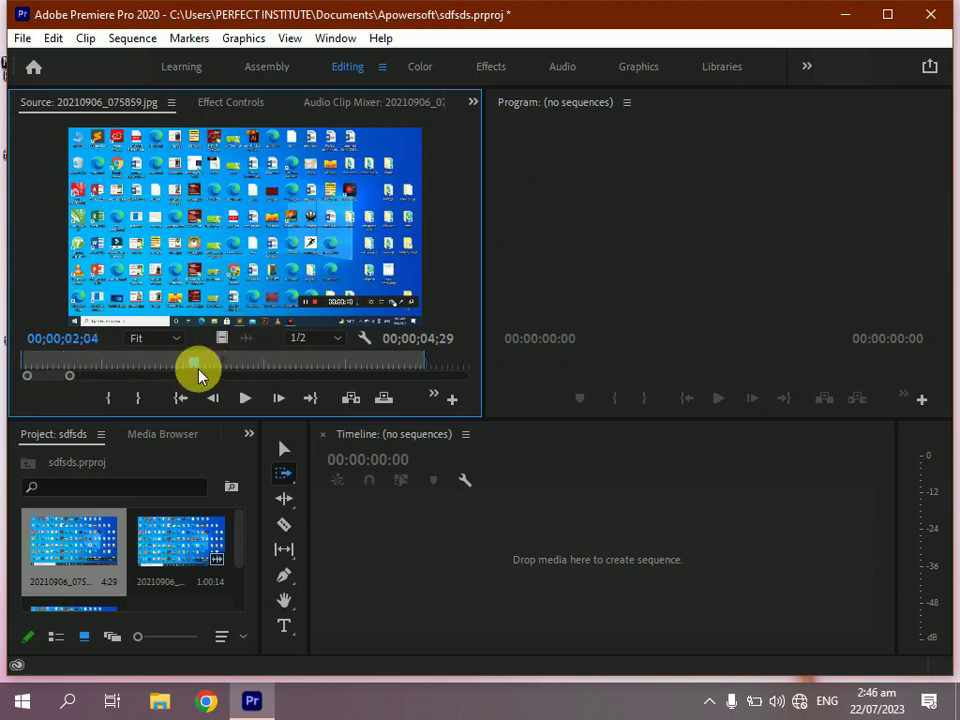
left_click(244, 402)
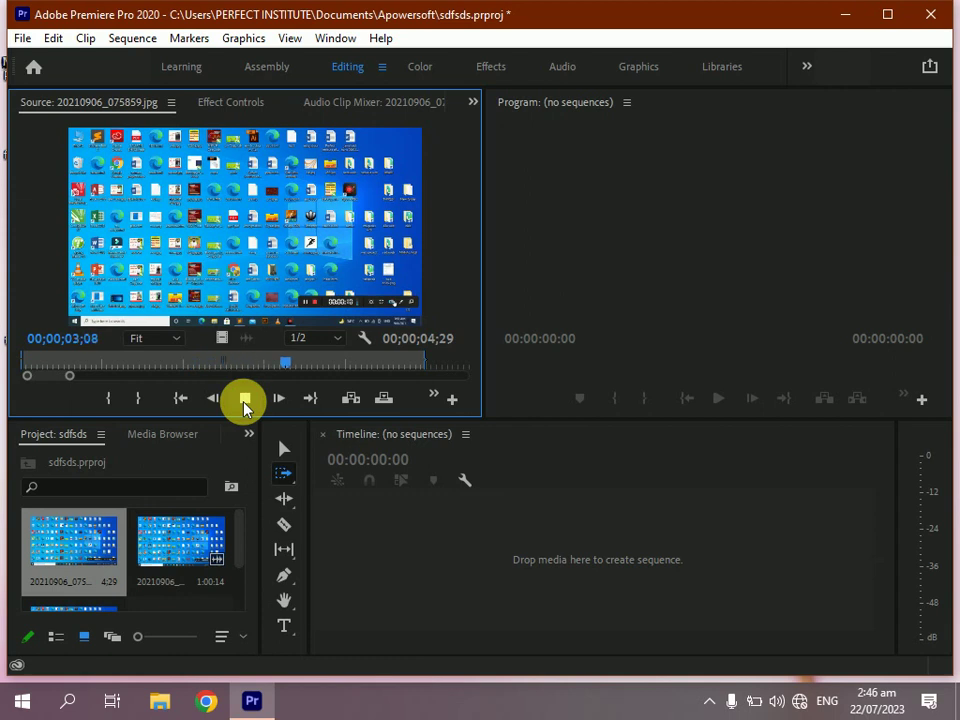
left_click(244, 402)
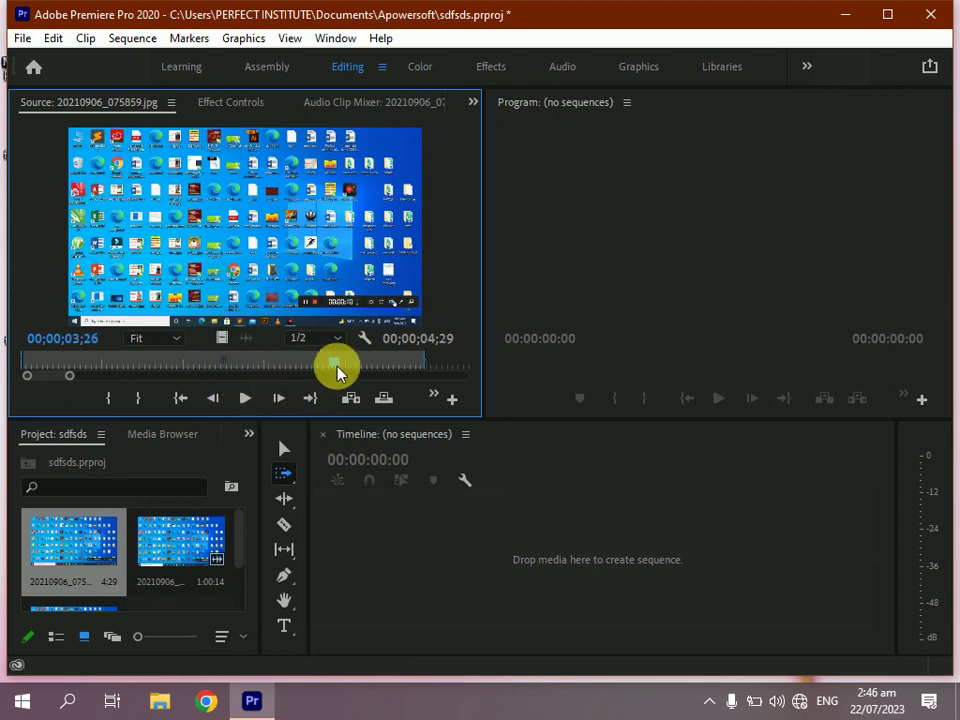
mouse_move(336, 372)
left_mouse_down()
mouse_move(27, 362)
mouse_move(78, 357)
left_mouse_up()
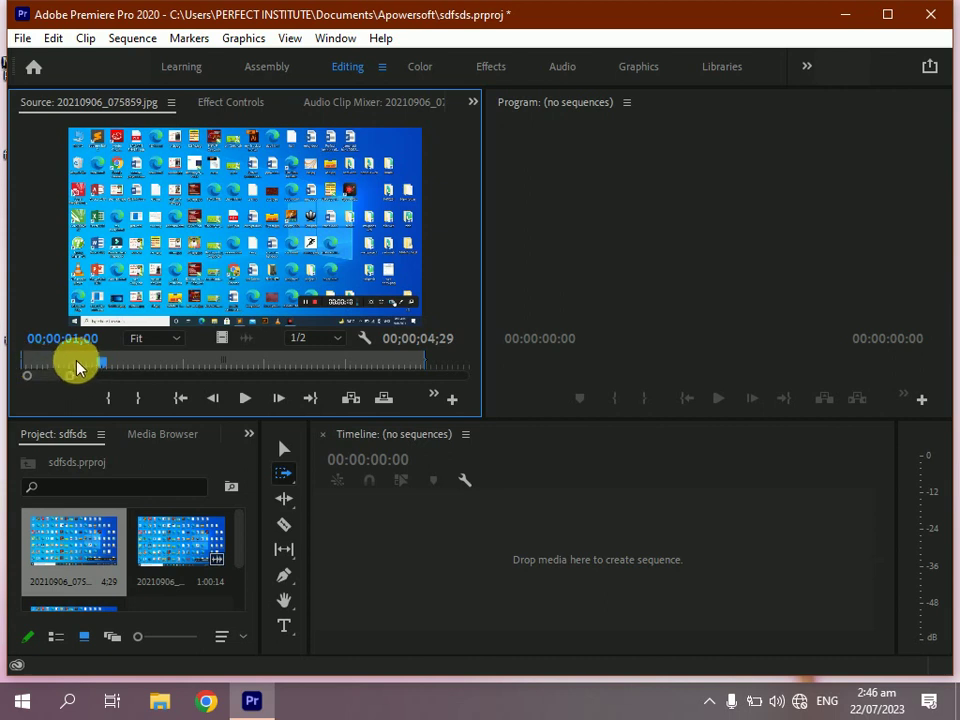
left_click_drag(100, 366, 20, 366)
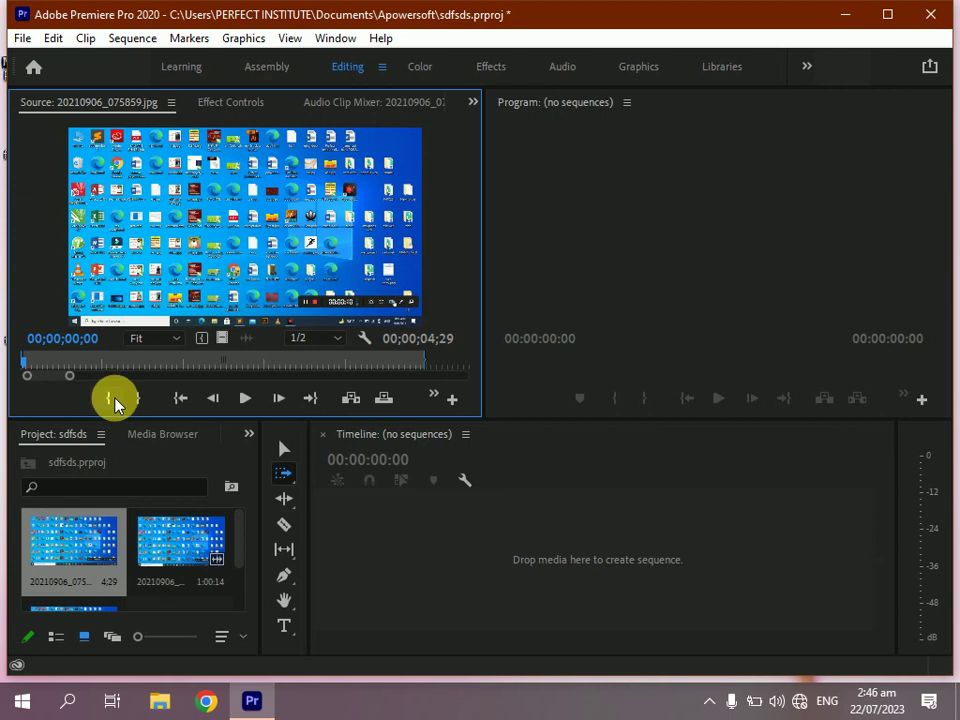
Set the still's out point at 00;00;00;17 for an 18-frame duration
left_click(35, 370)
left_click_drag(35, 370, 70, 375)
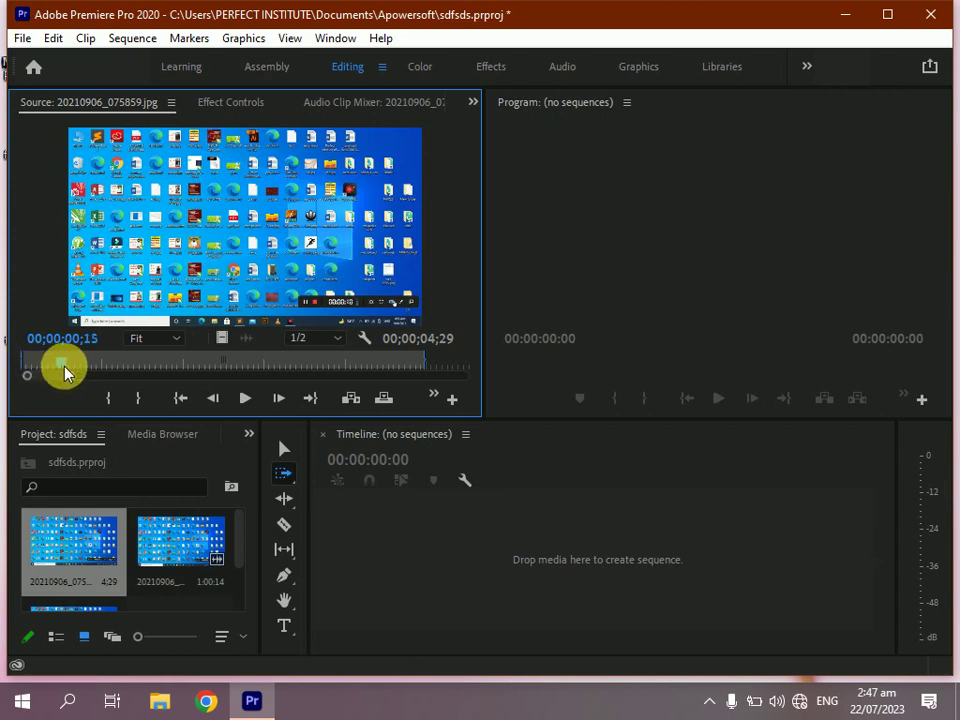
left_click(136, 395)
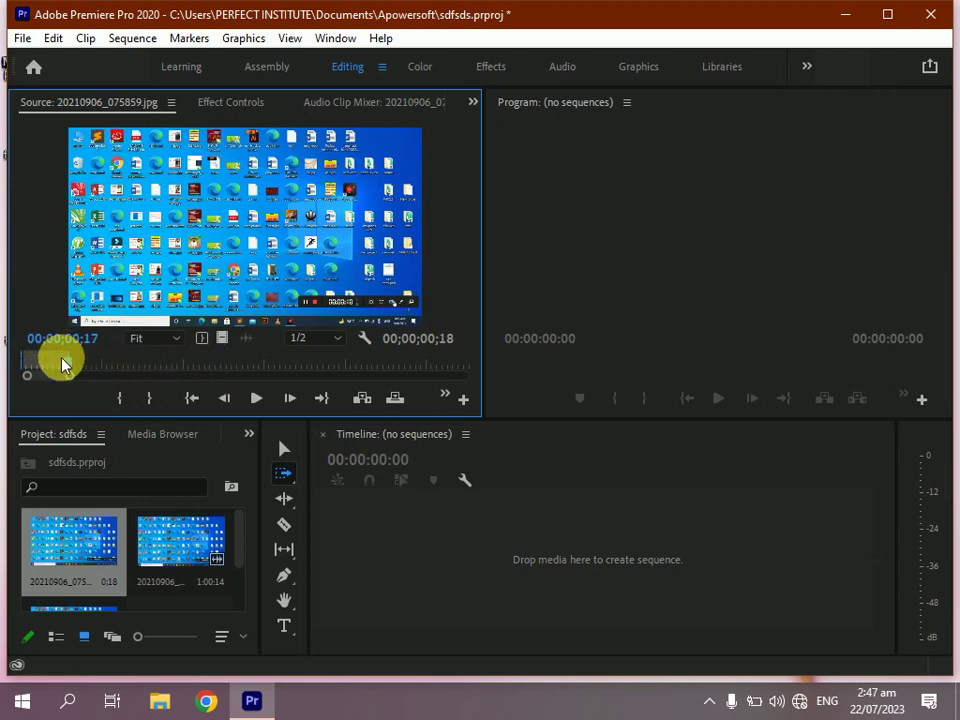
left_click_drag(62, 366, 66, 386)
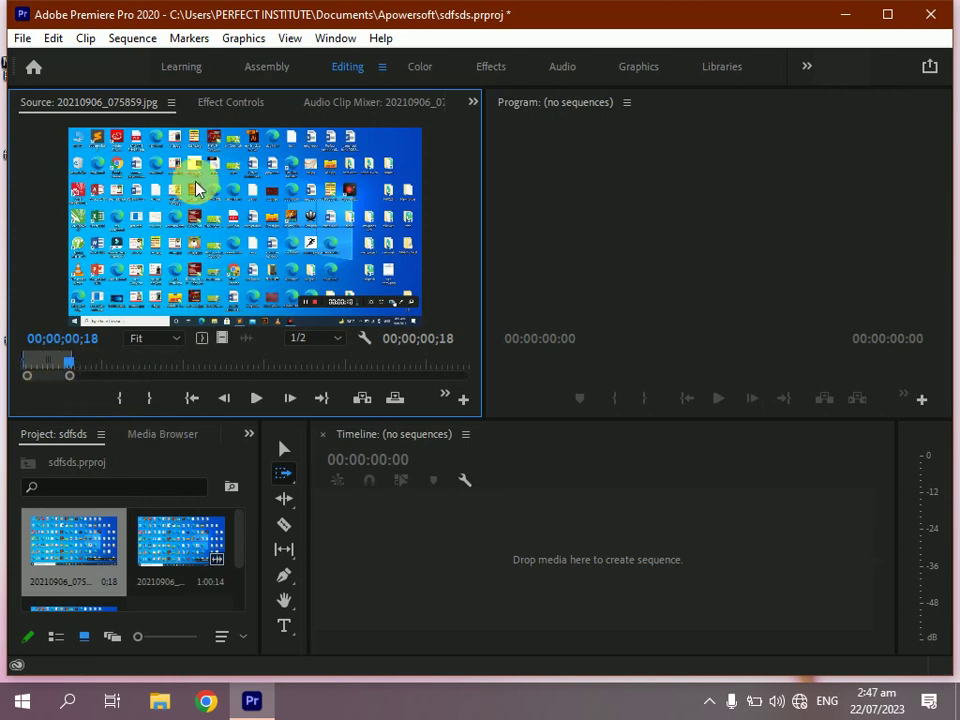
Drop the 18-frame still into the empty Timeline, creating sequence 20210906_075859 at 1366 x 768, 29.97p
mouse_move(197, 190)
left_mouse_down()
mouse_move(369, 540)
mouse_move(349, 575)
mouse_move(328, 563)
left_mouse_up()
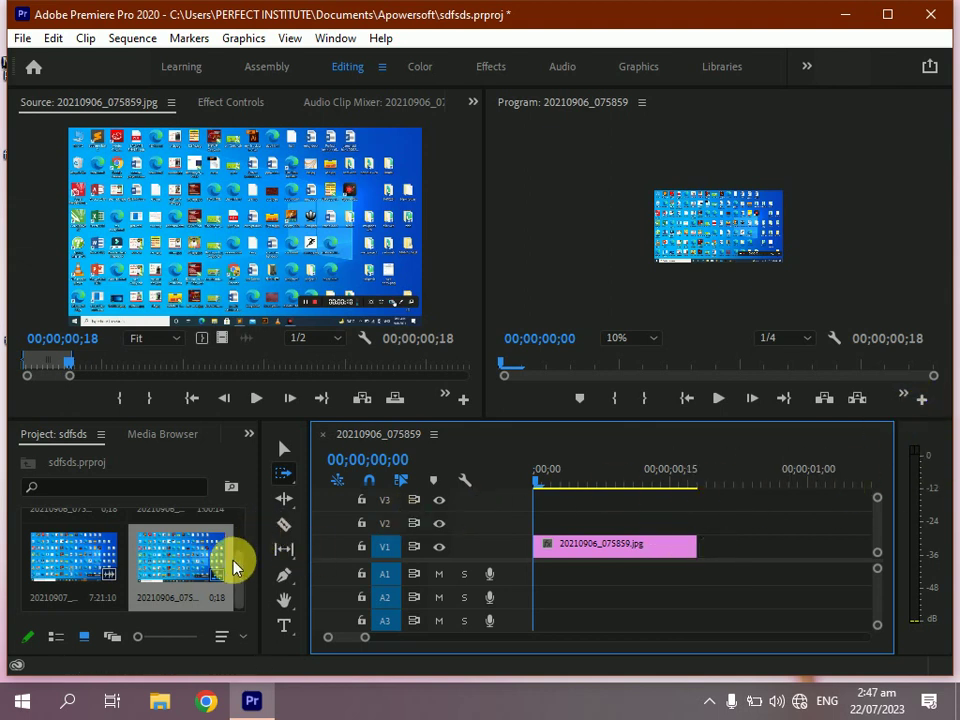
scroll(236, 553, "up", 2)
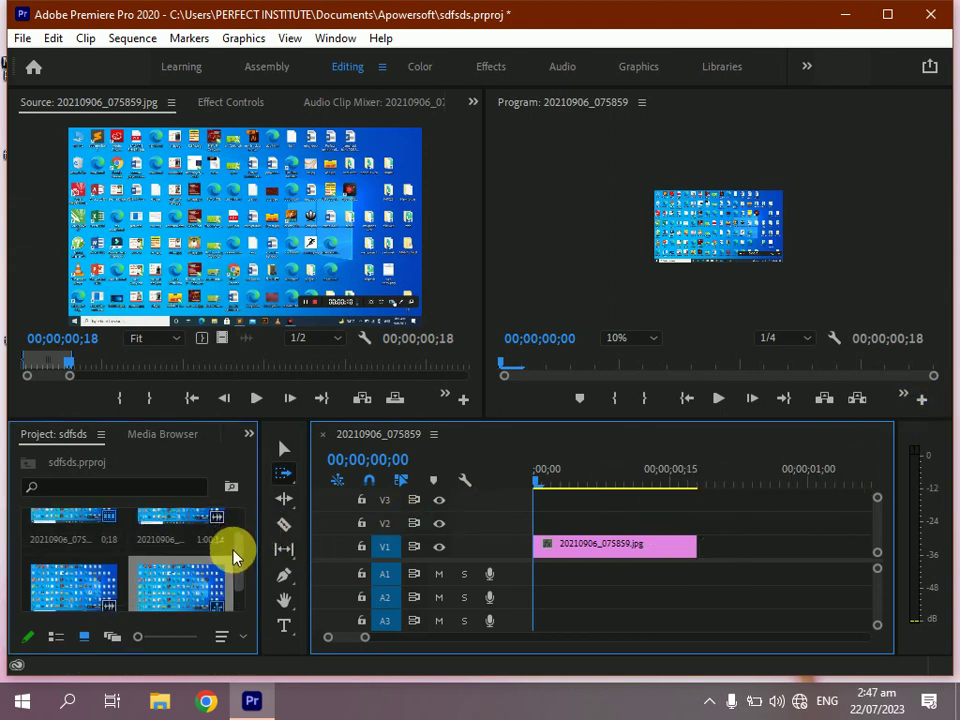
scroll(232, 558, "down", 2)
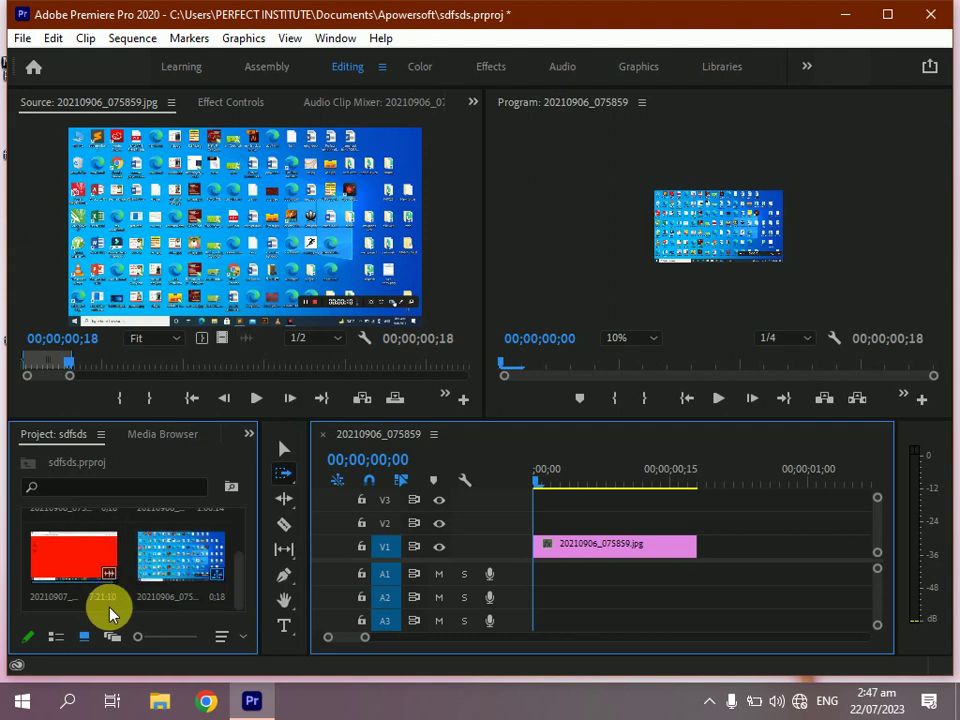
Import 20230717_062044.mp4 from Documents > Apowersoft > Apowersoft Free Screen Recorder
key("ctrl+i")
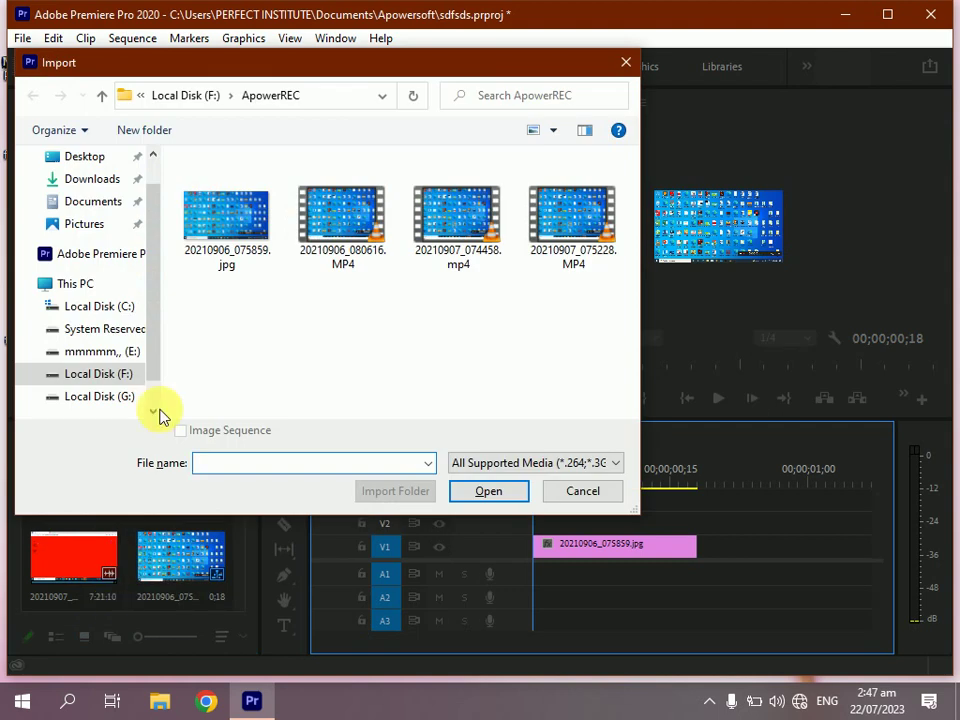
left_click(110, 208)
double_click(212, 205)
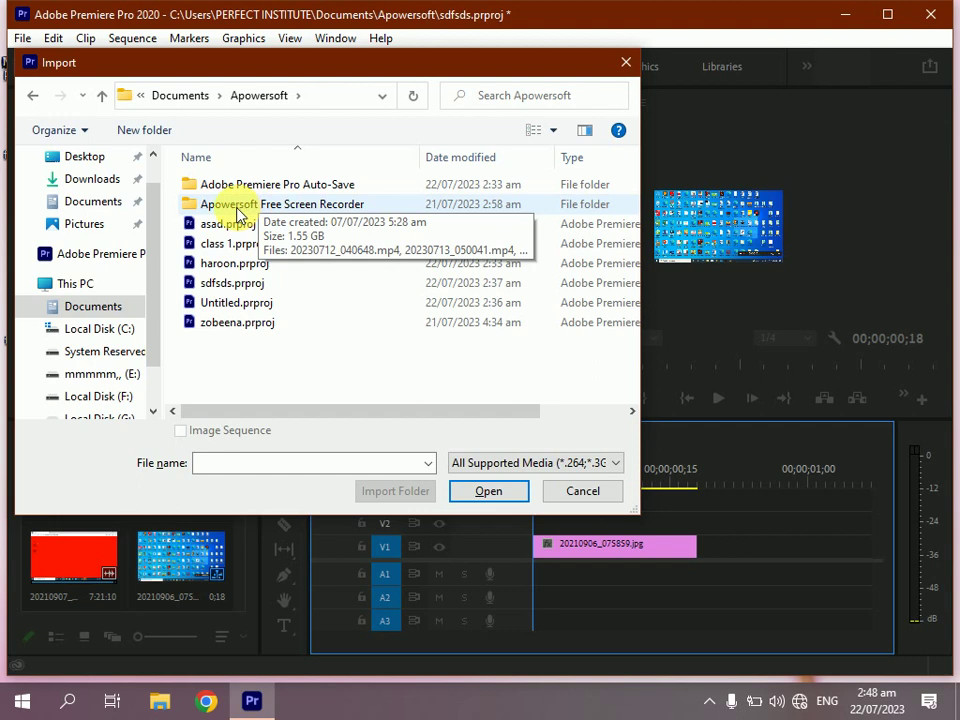
double_click(236, 212)
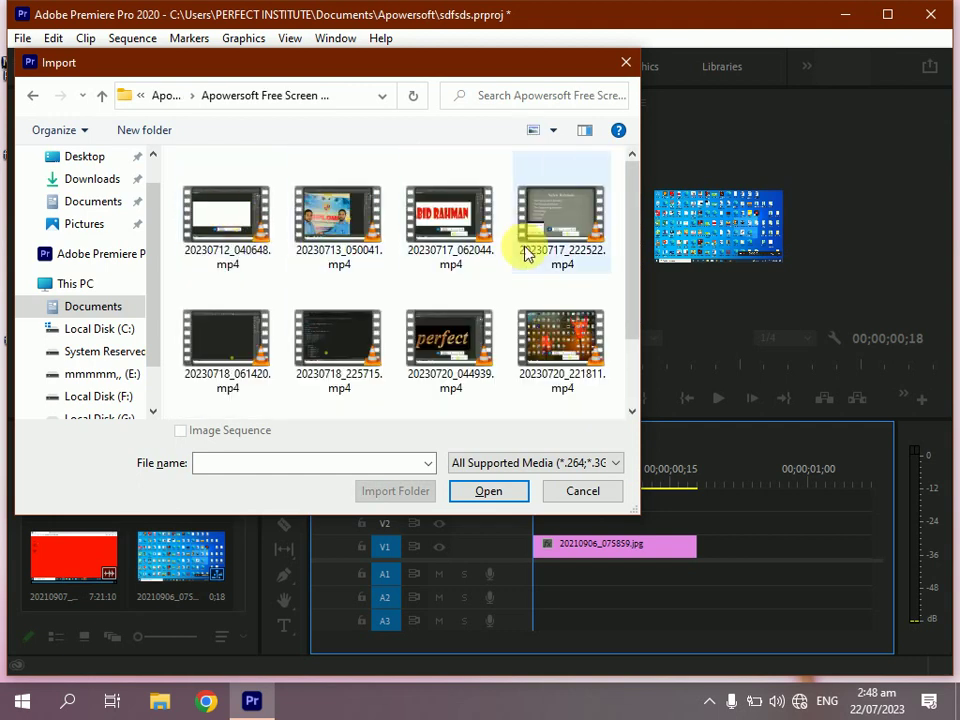
left_click(448, 215)
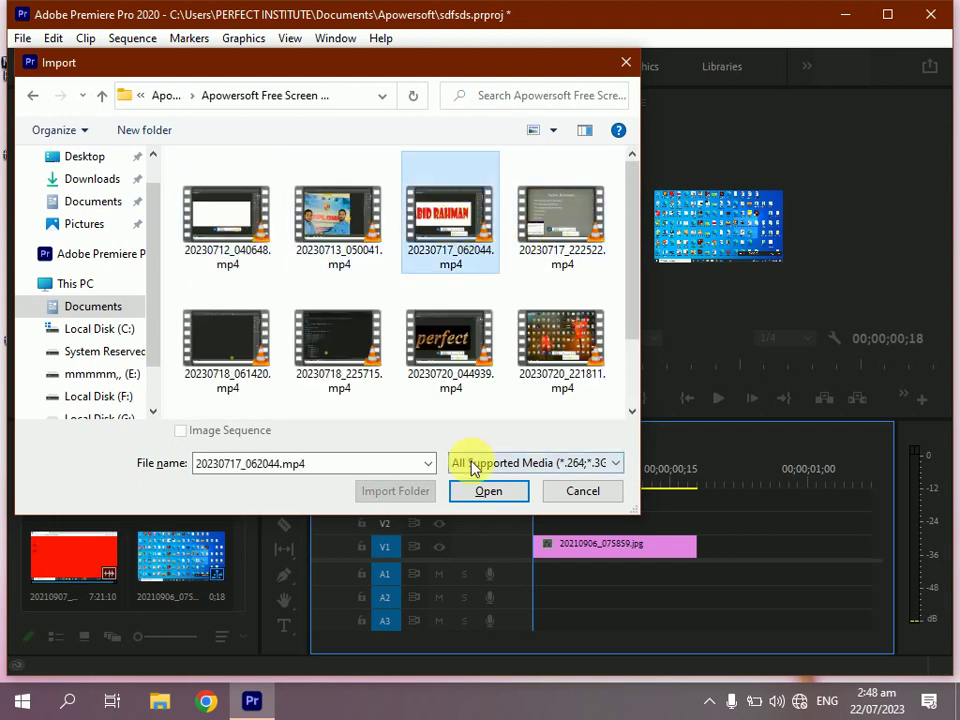
left_click(474, 495)
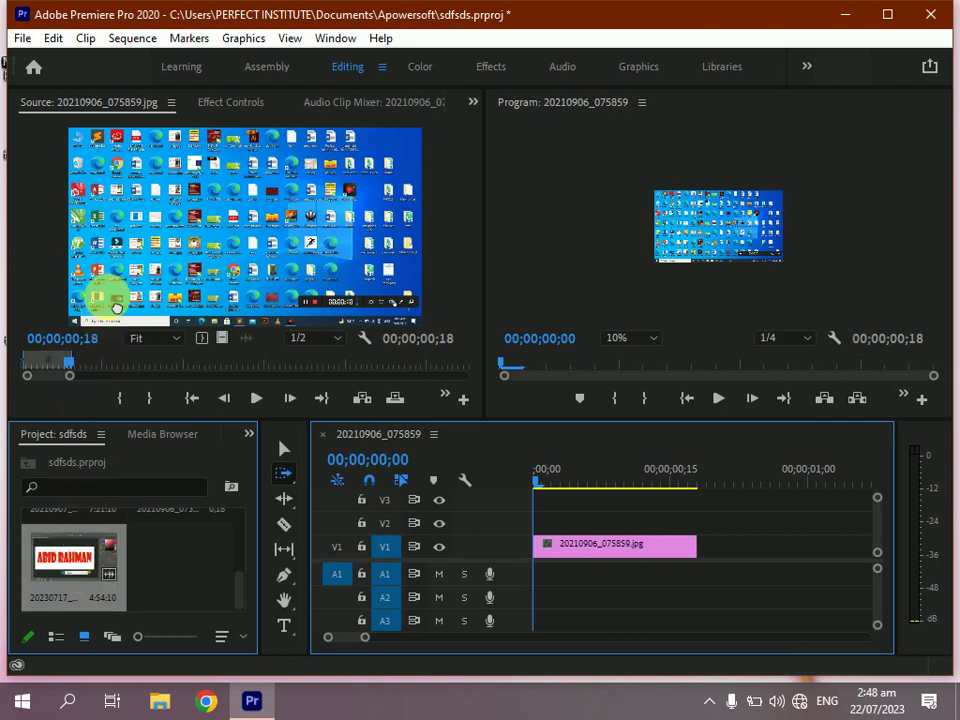
Load 20230717_062044.mp4 in the Source monitor and set an in point about a minute in
left_click_drag(115, 307, 130, 222)
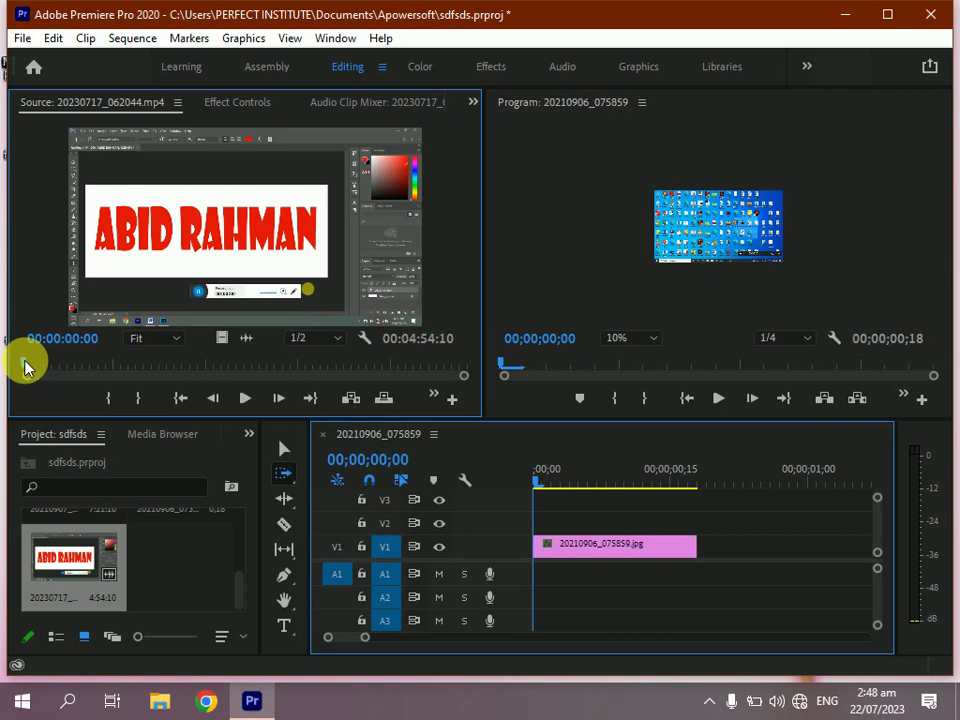
mouse_move(25, 366)
left_mouse_down()
mouse_move(193, 368)
mouse_move(143, 366)
left_mouse_up()
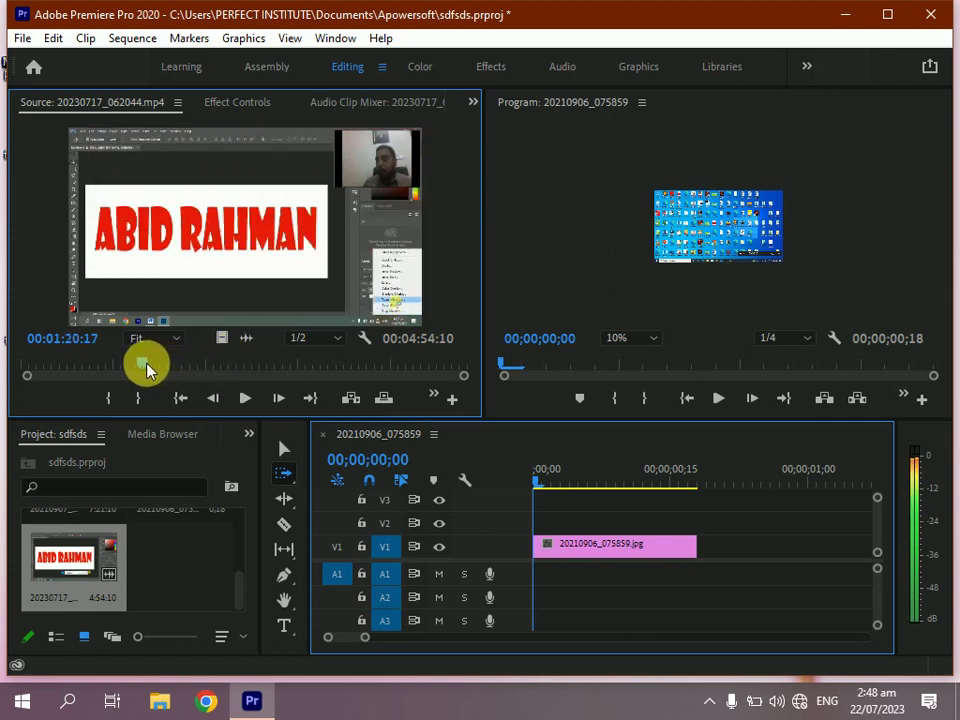
left_click(108, 400)
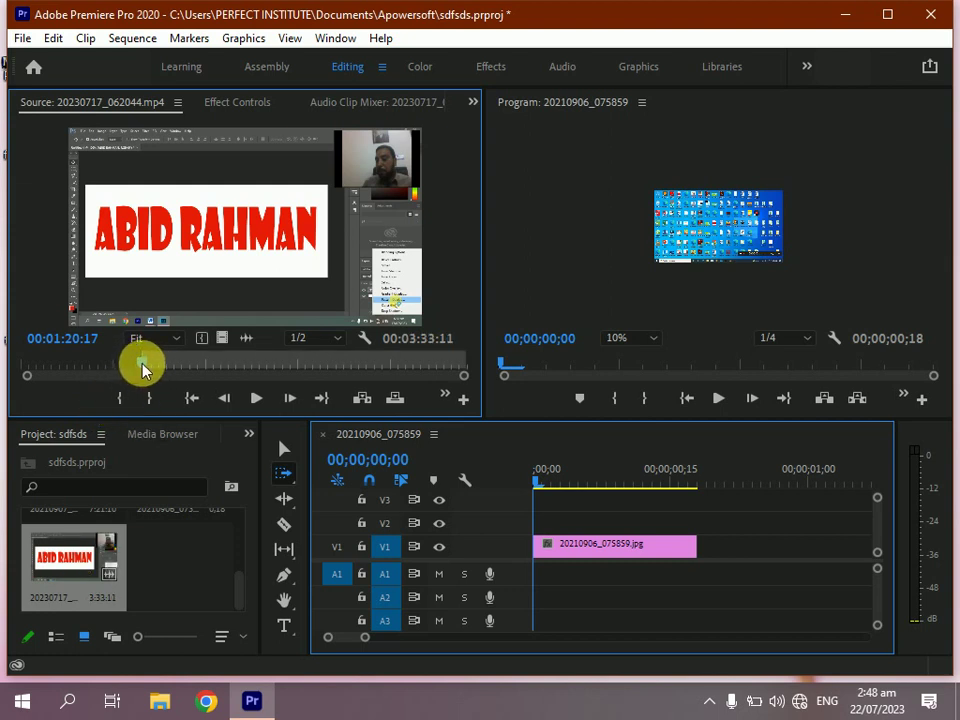
Set the out point near two minutes and place the marked audio on A1 after the still
left_click(146, 368)
left_click_drag(146, 370, 208, 370)
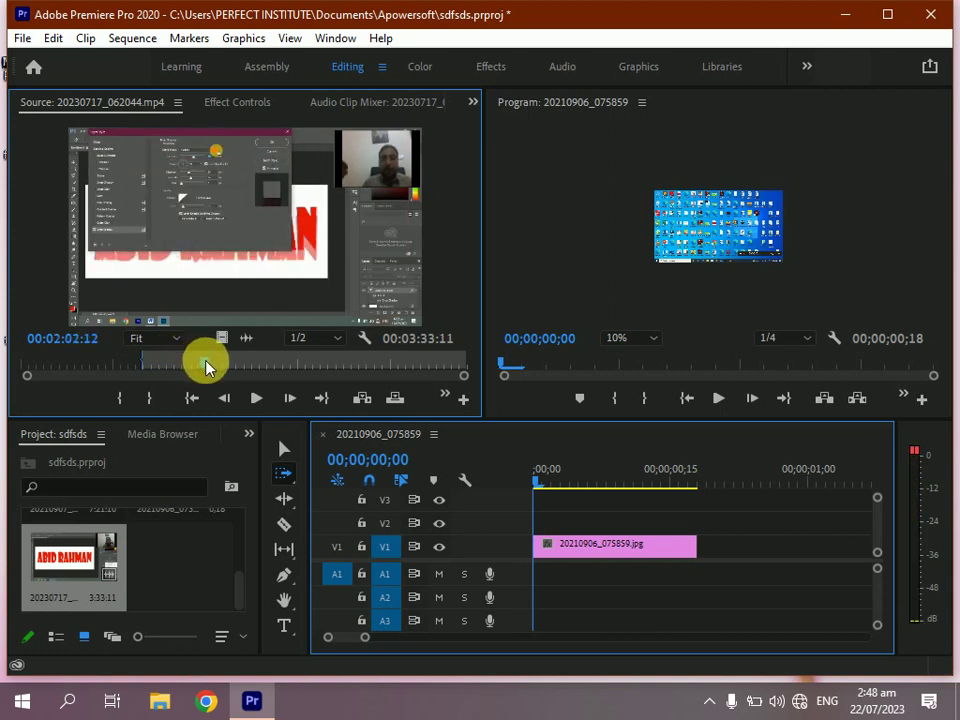
left_click(150, 399)
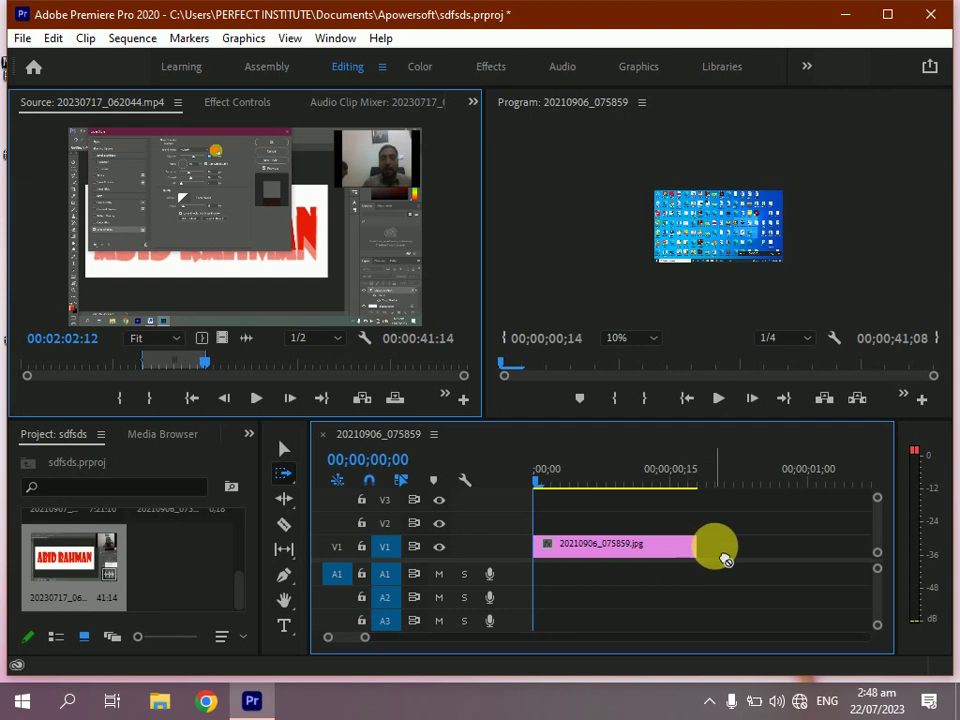
mouse_move(698, 553)
left_mouse_down()
mouse_move(705, 578)
mouse_move(695, 573)
left_mouse_up()
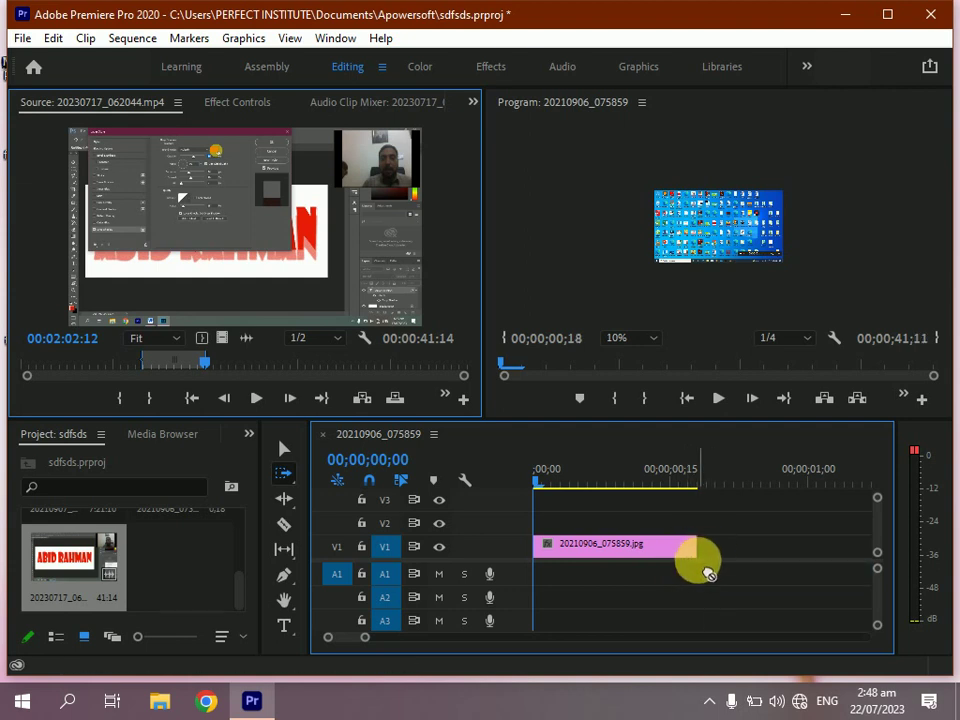
left_click_drag(695, 573, 690, 570)
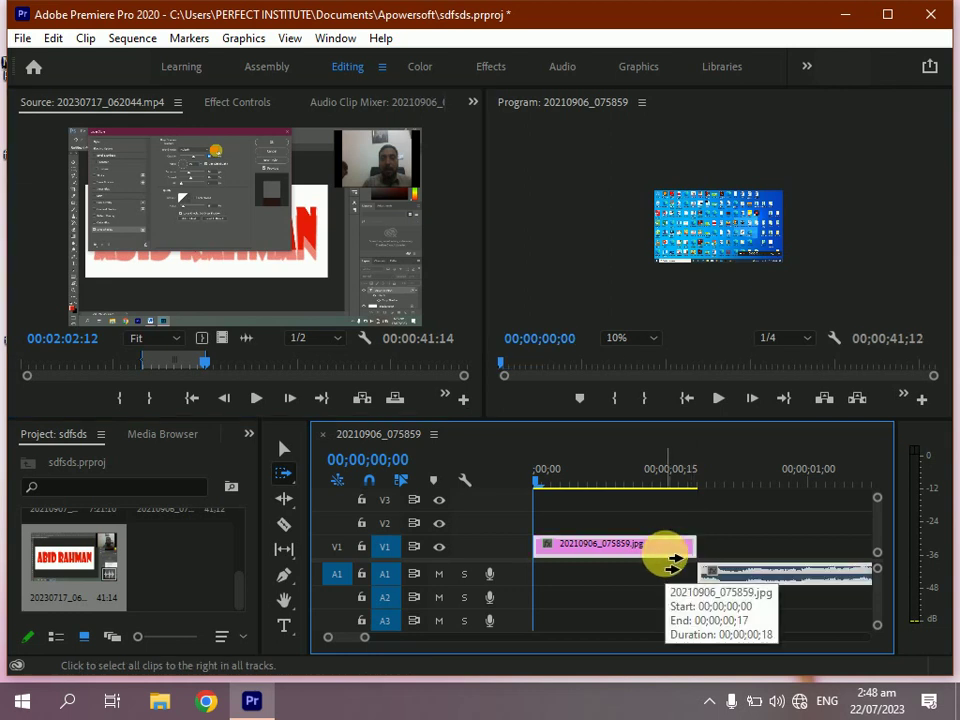
Replace the sequence clips with 20230717_062044.mp4 audio at the start of A1, then try moving it to V1
key("Delete")
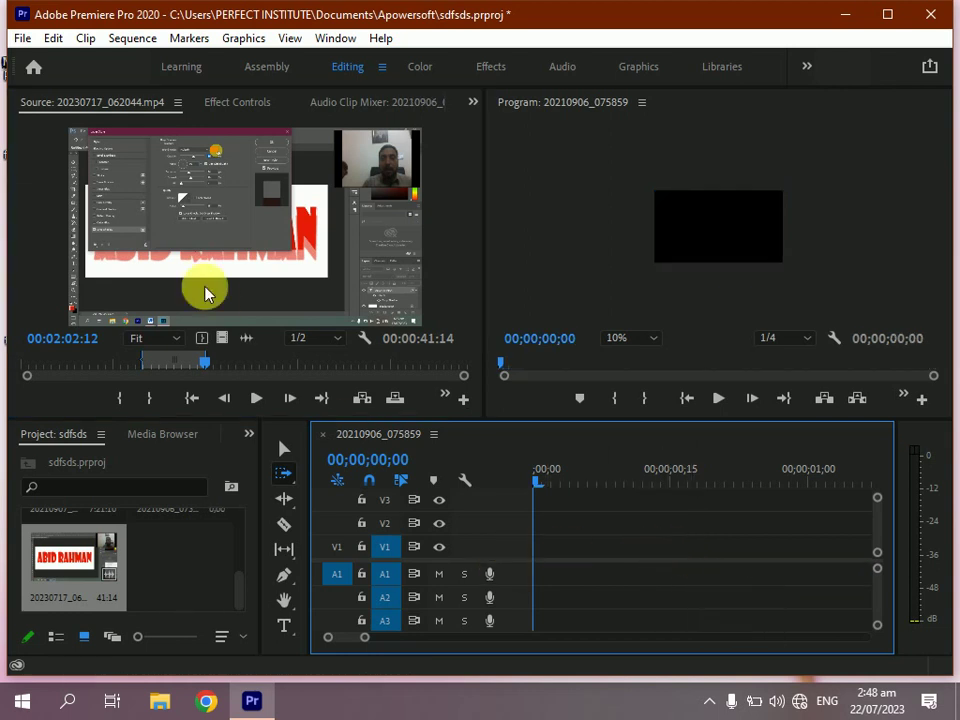
left_click(208, 250)
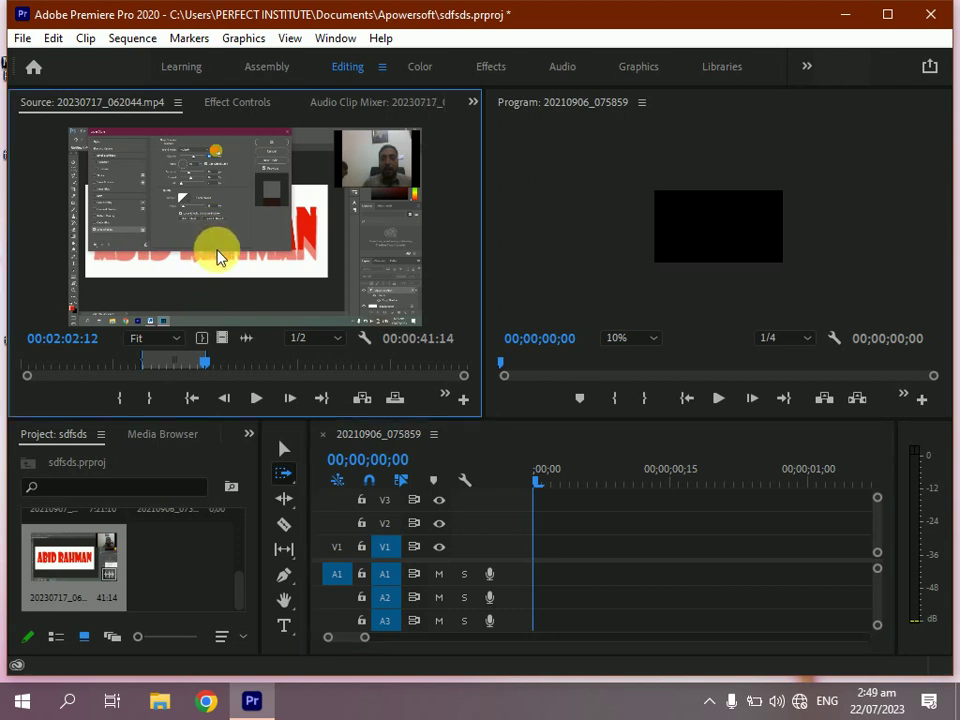
left_click_drag(222, 258, 540, 578)
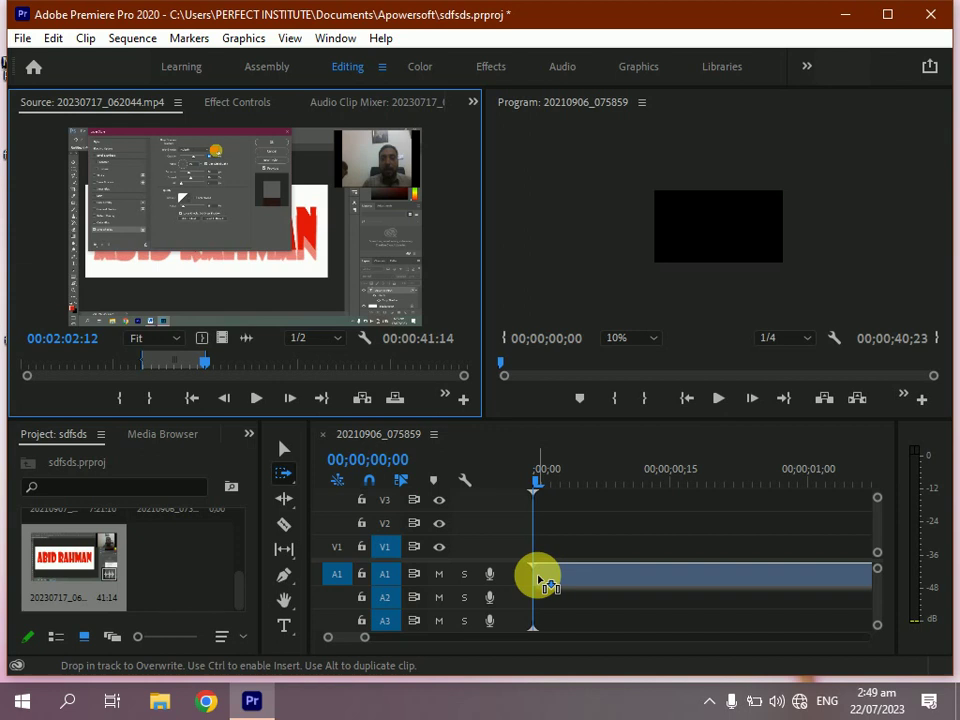
left_click_drag(540, 580, 545, 579)
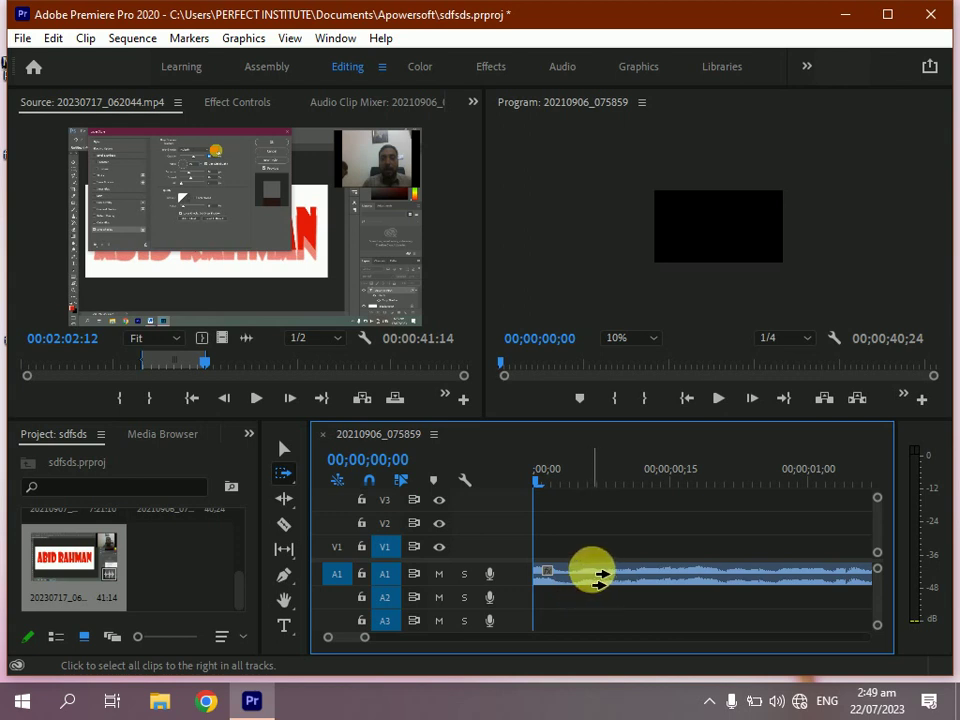
left_click(598, 576)
left_click_drag(590, 572, 553, 540)
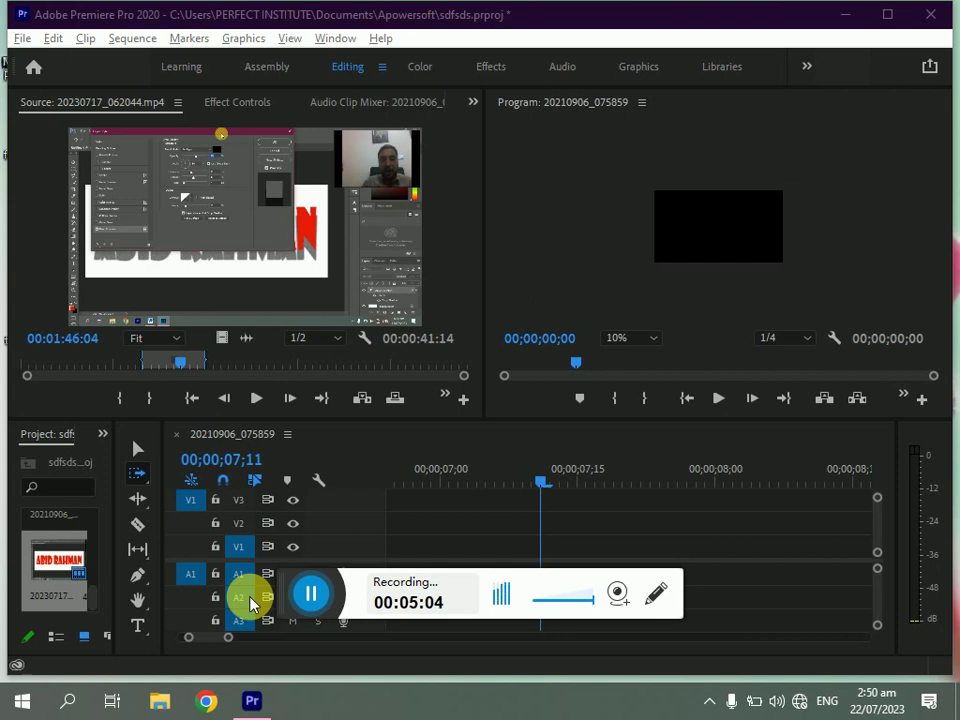
left_click(250, 603)
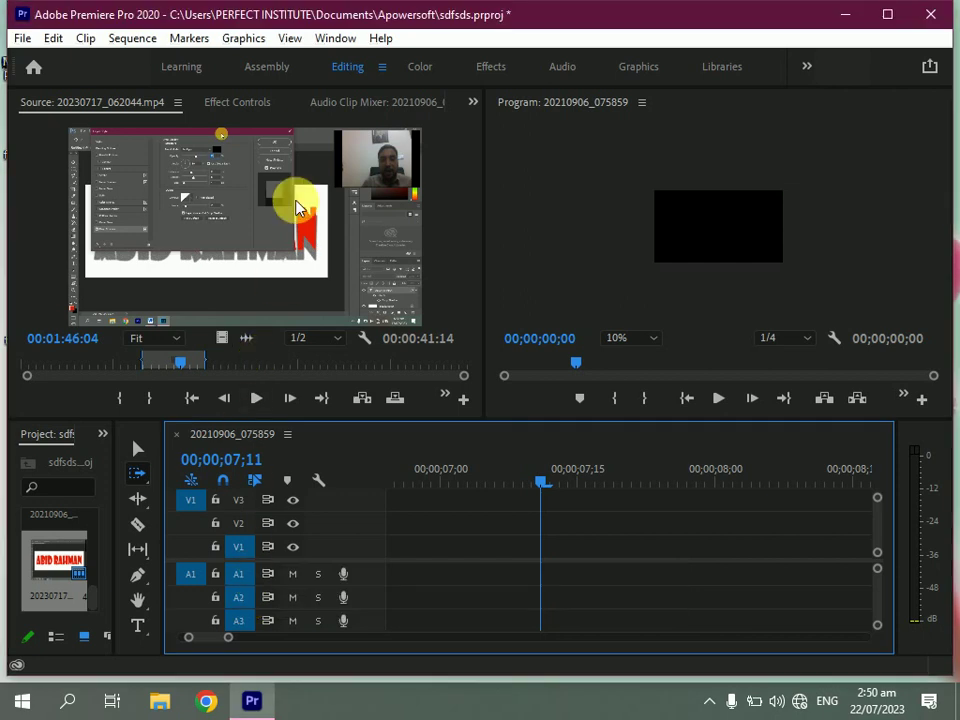
left_click(294, 230)
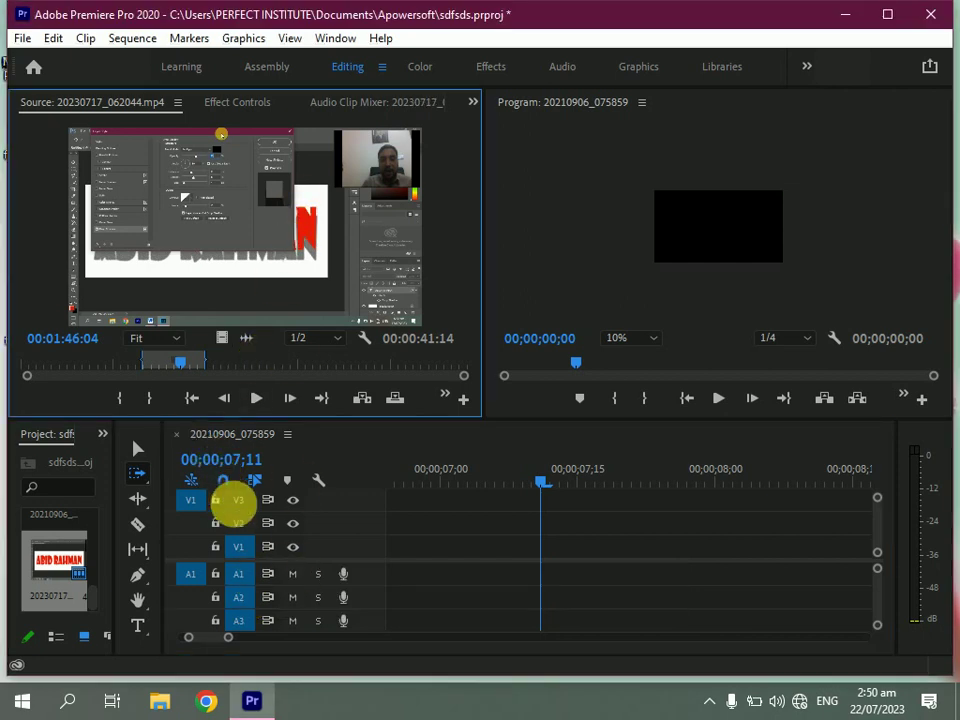
left_click(245, 552)
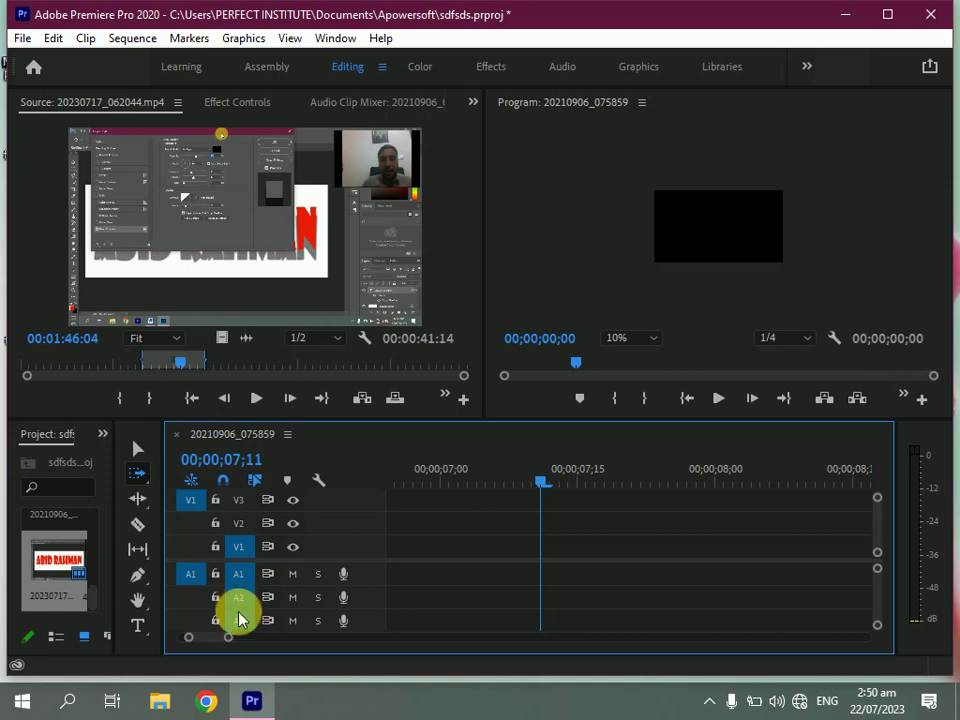
left_click(238, 546)
left_click(238, 546)
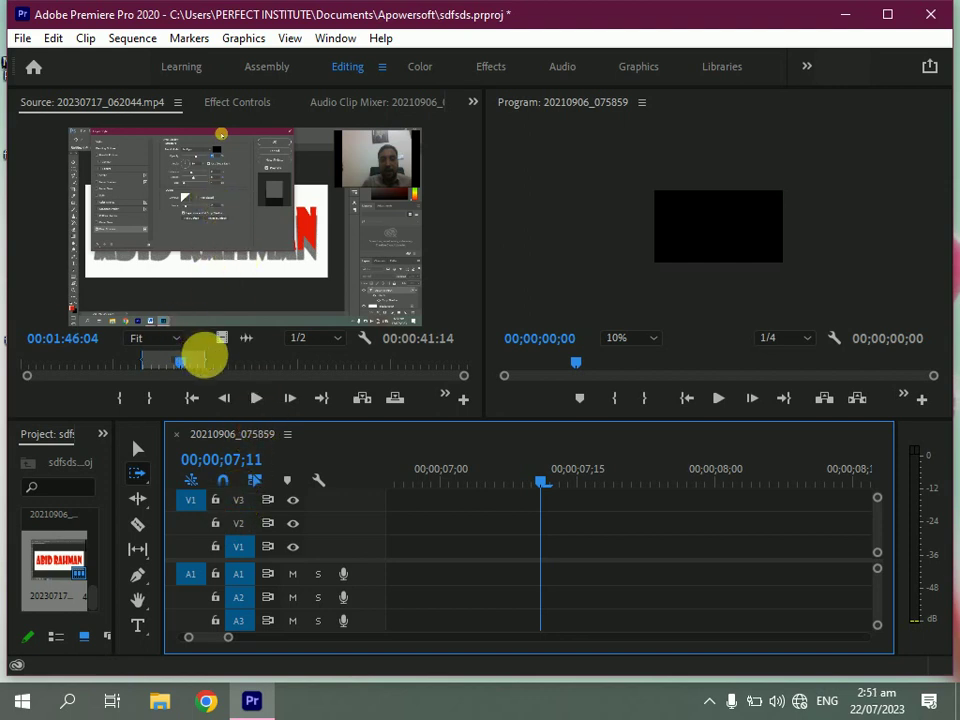
Shorten the source range to 00:00:05:17, park at 1:22:04, and drag it into the Timeline
left_click_drag(213, 364, 161, 360)
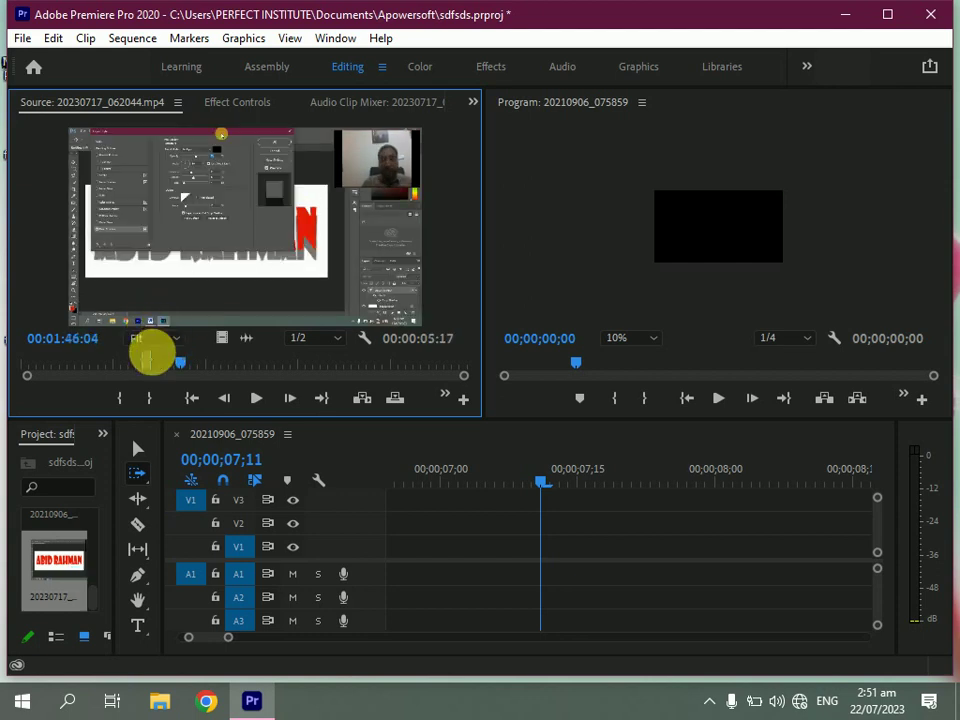
left_click(146, 362)
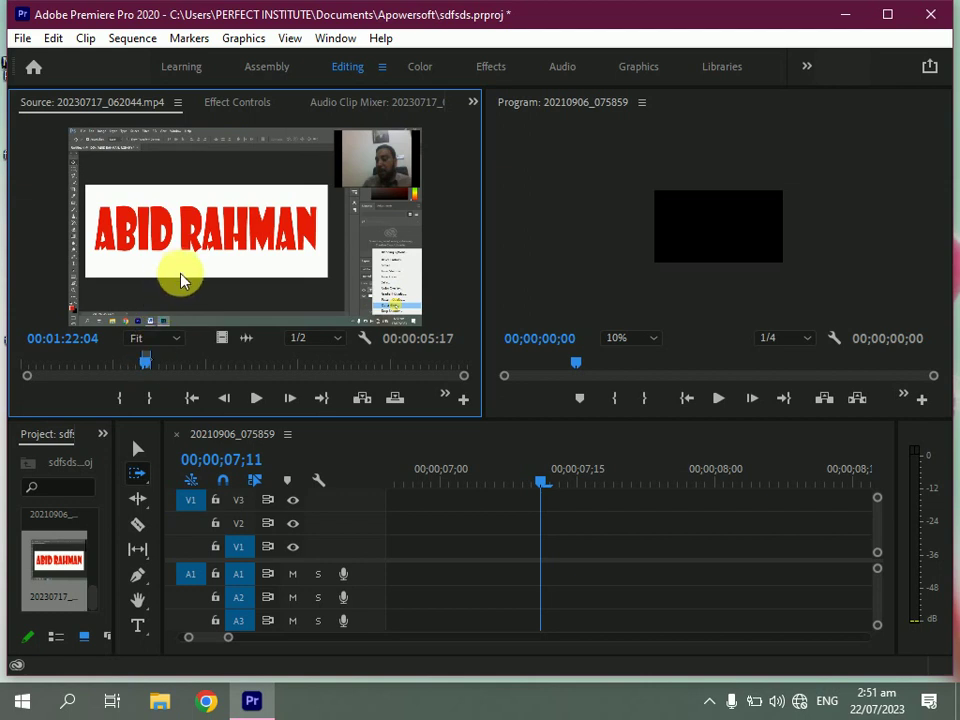
mouse_move(181, 281)
left_mouse_down()
mouse_move(398, 560)
mouse_move(382, 556)
mouse_move(401, 550)
mouse_move(392, 546)
left_mouse_up()
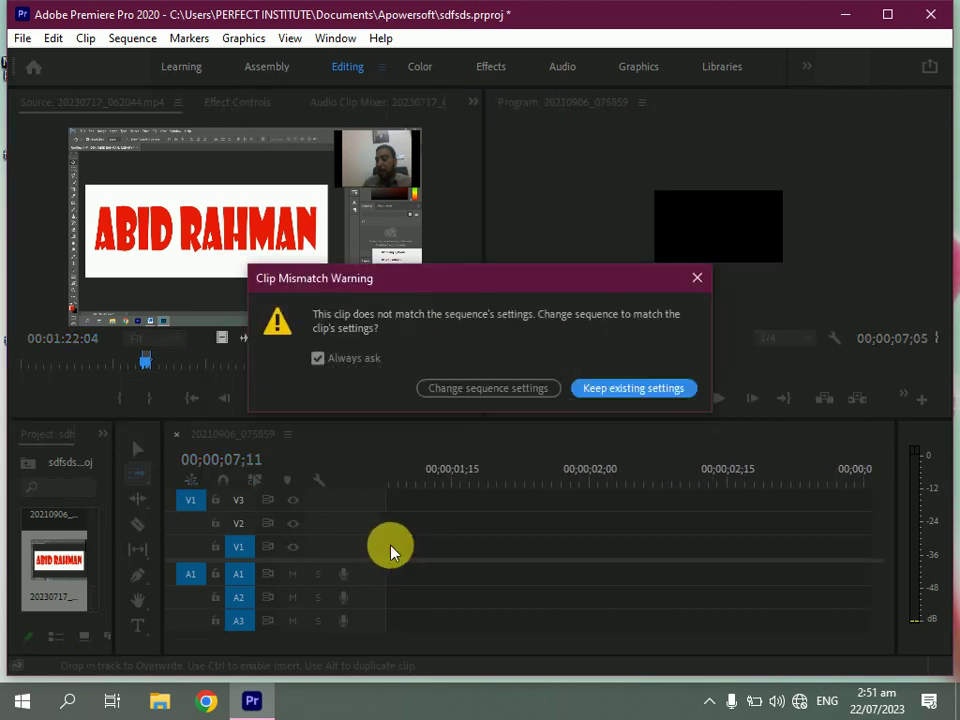
Keep the existing sequence settings, select the new V1/A1 clip and pick the Rate Stretch Tool
left_click(643, 388)
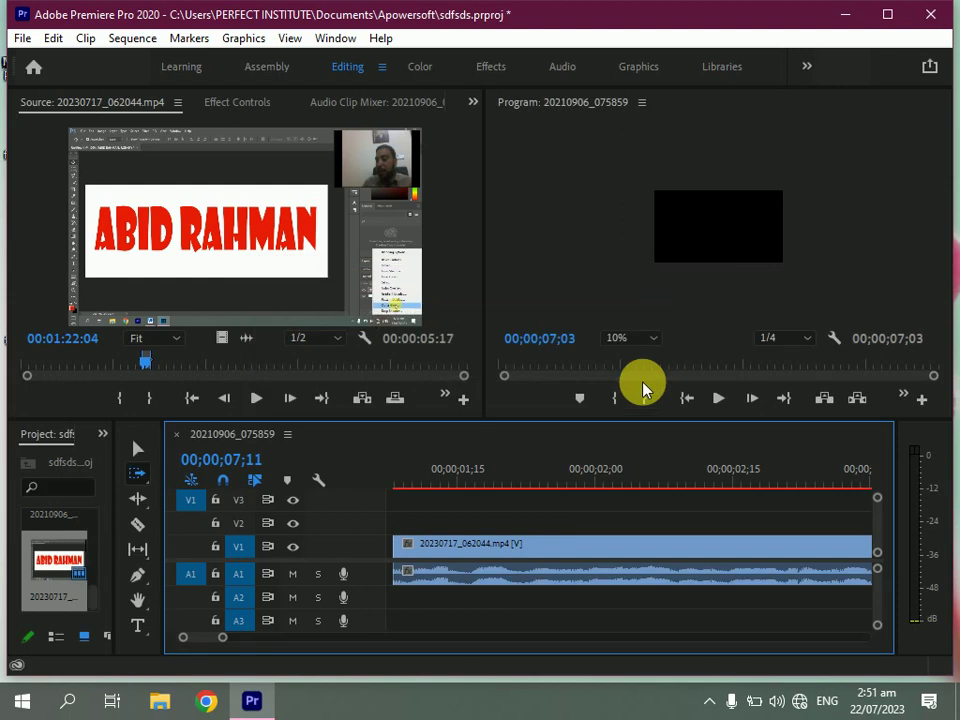
left_click(550, 563)
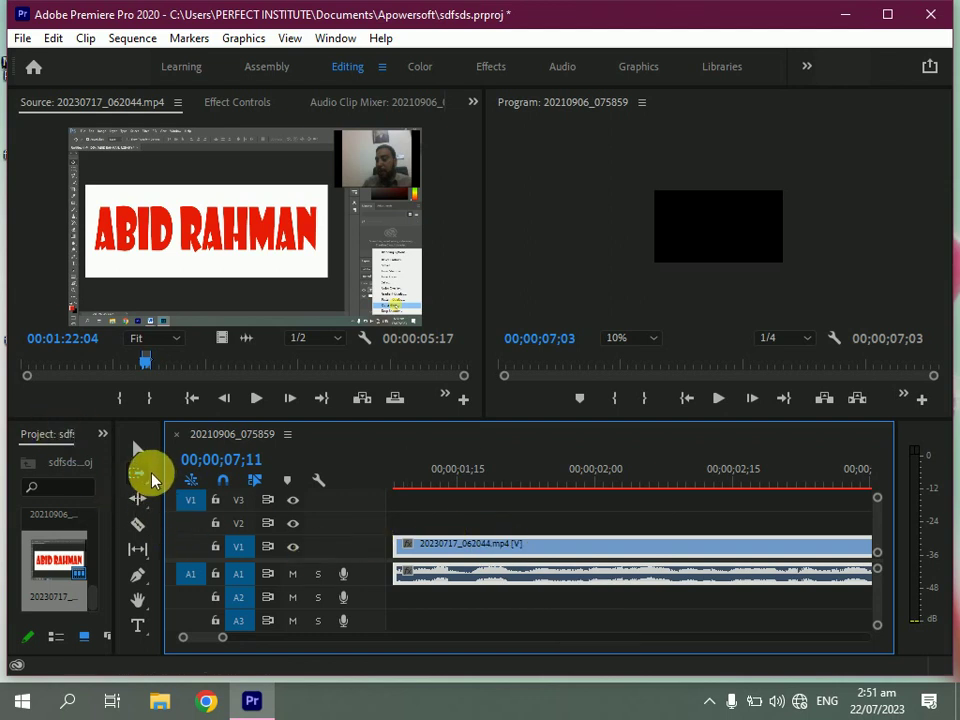
left_click(140, 500)
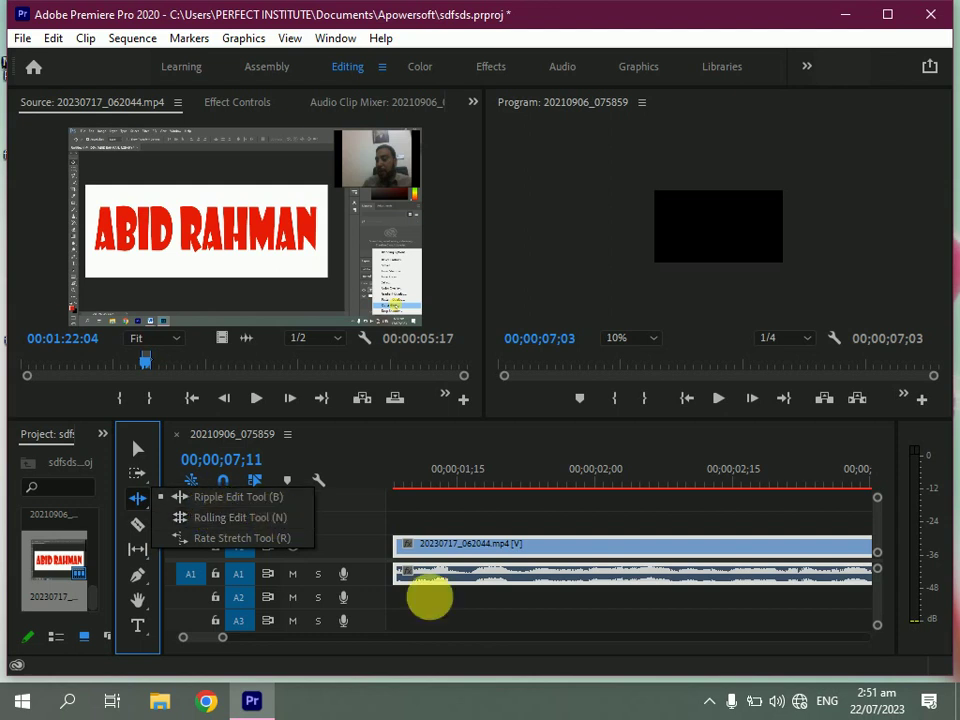
left_click(503, 557)
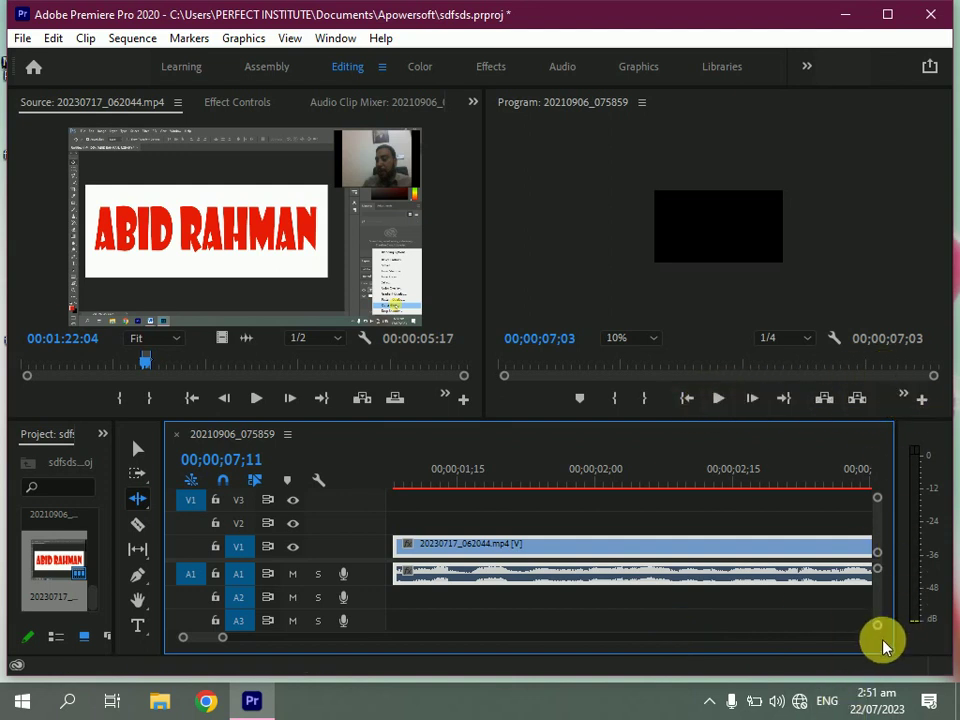
mouse_move(879, 636)
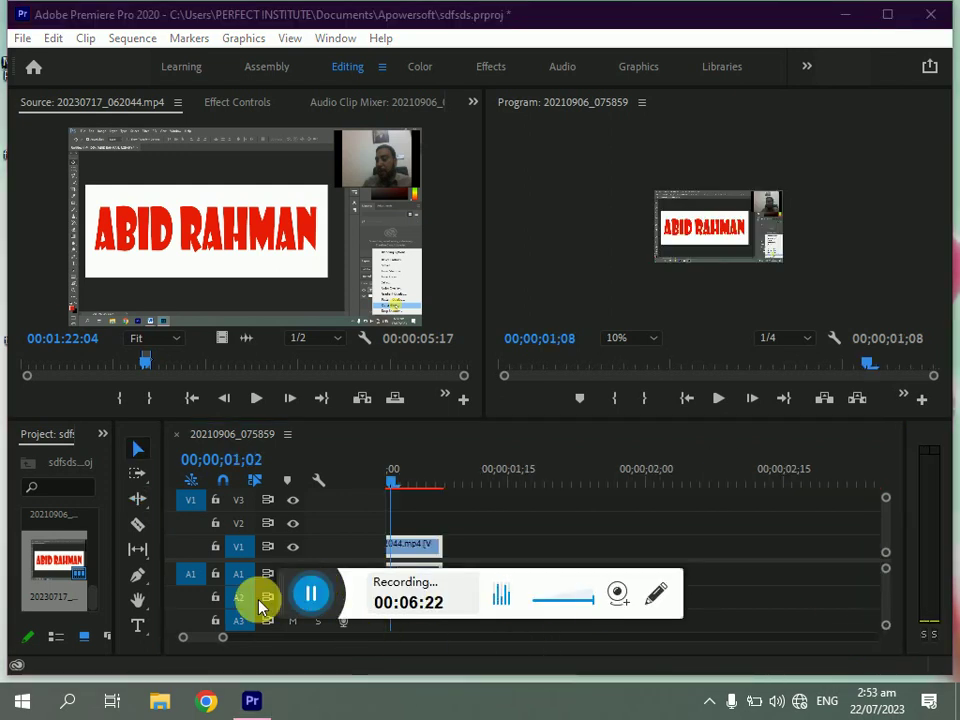
Widen the Project bin and load 20210907_074458.mp4 into the Source monitor
left_click(260, 606)
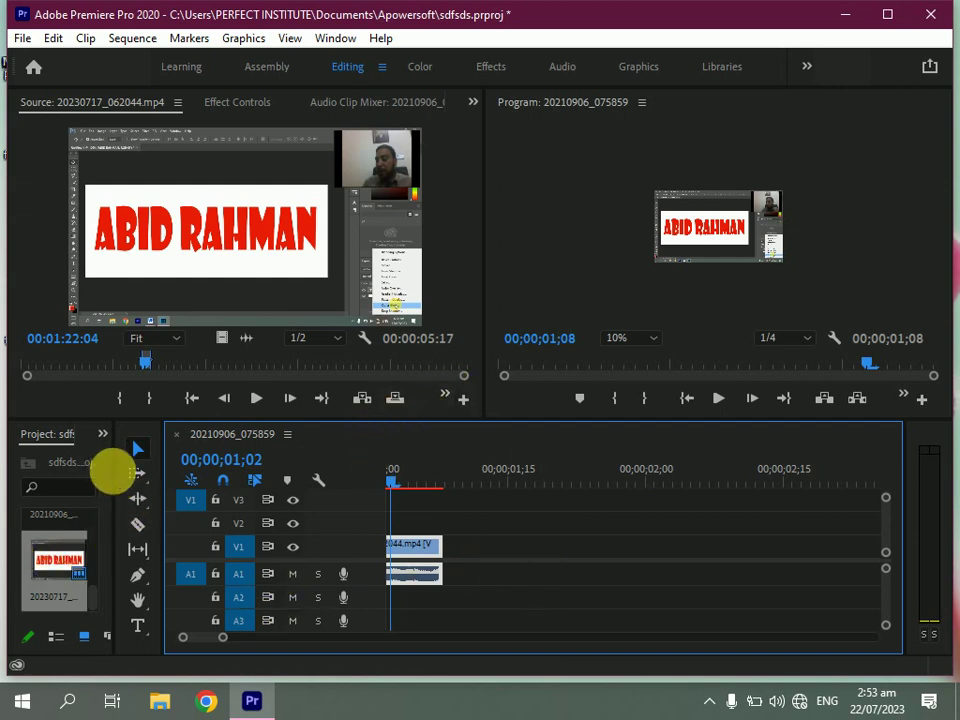
left_click_drag(122, 479, 199, 483)
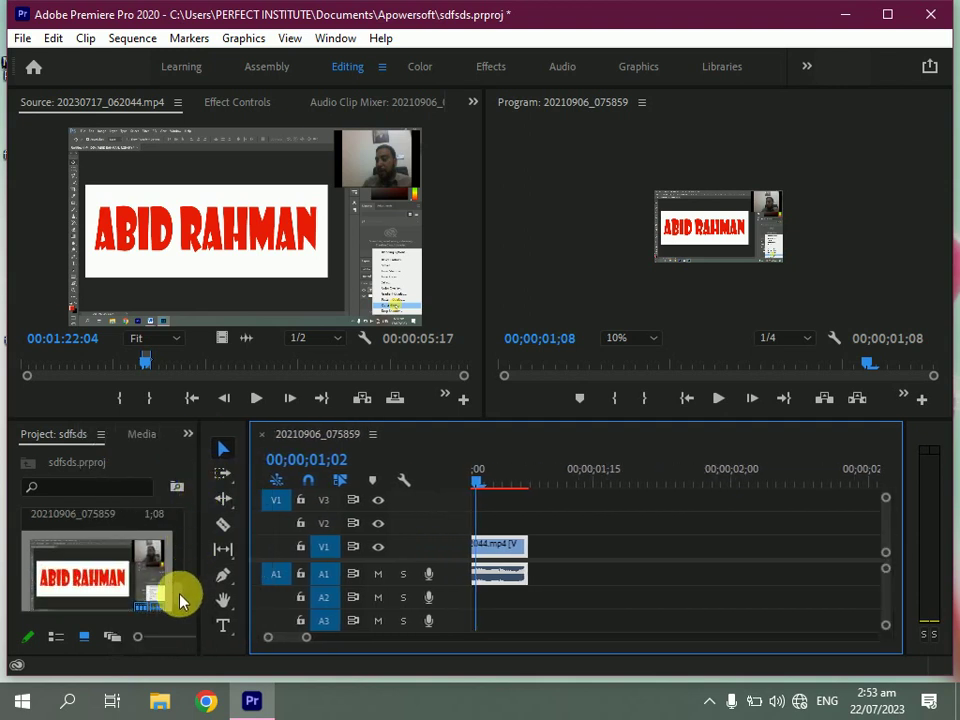
scroll(181, 598, "down", 2)
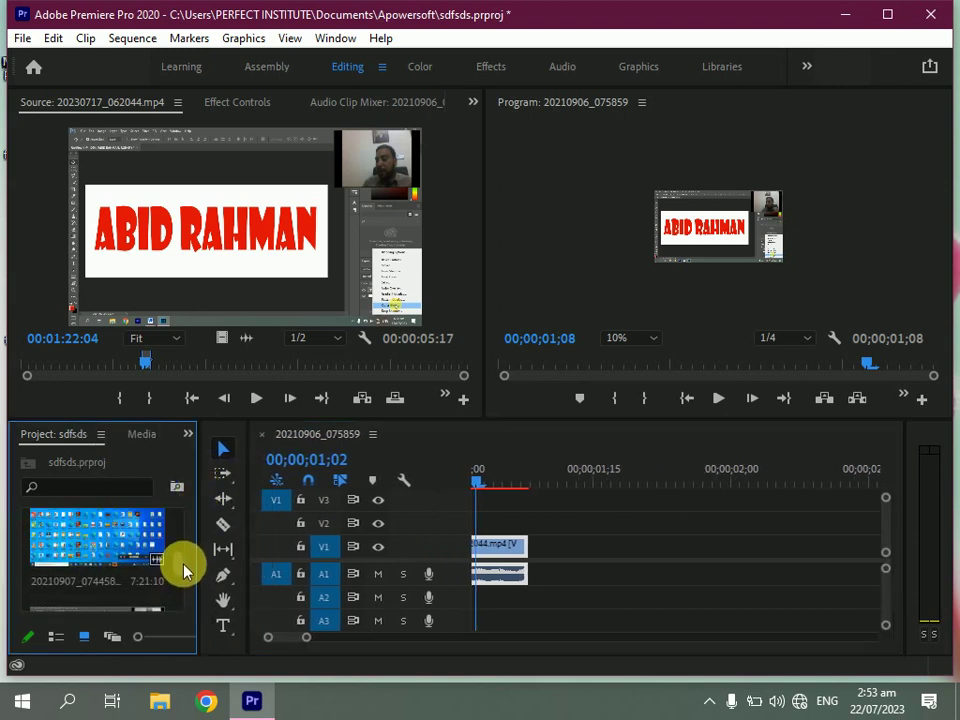
scroll(107, 574, "down", 2)
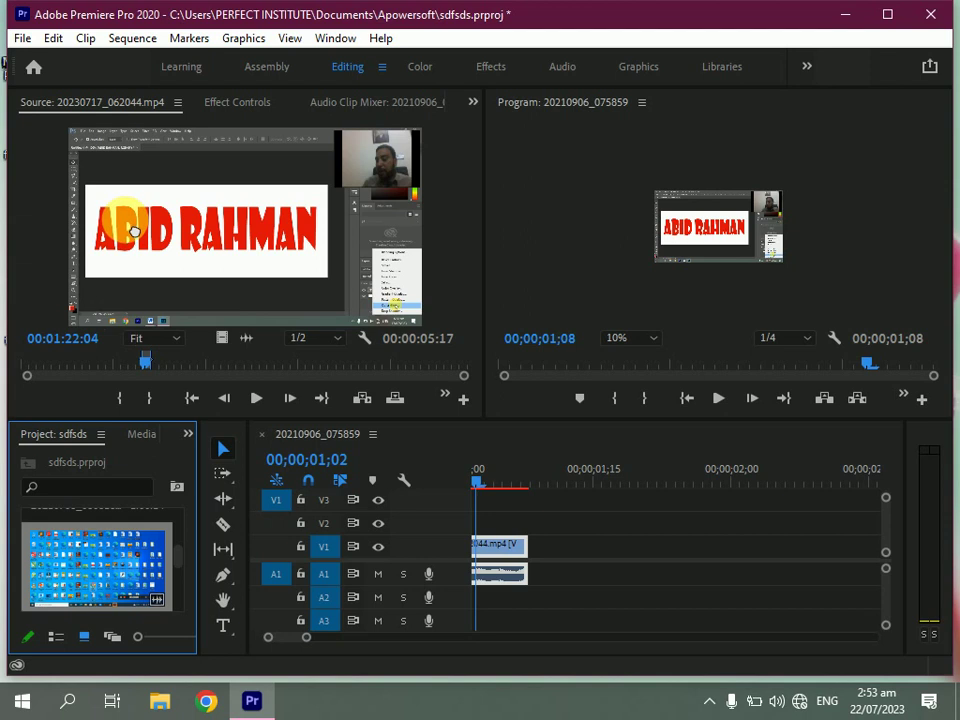
left_click_drag(130, 228, 122, 214)
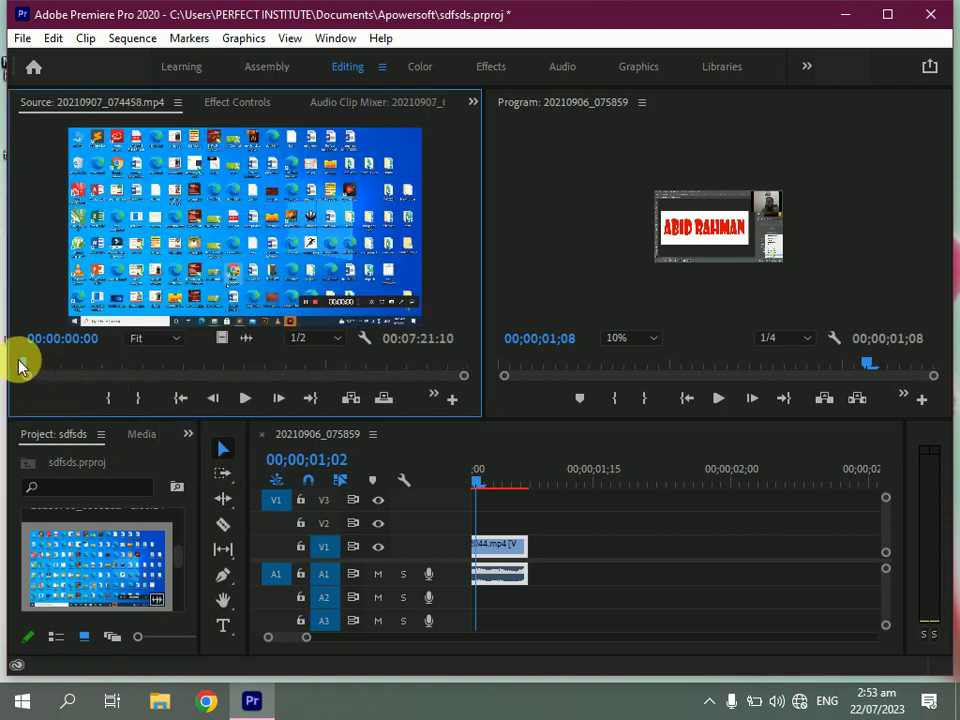
Mark 00:02:05:25 to 00:02:52:16 and add it to V1 and A1 after the first clip
left_click_drag(24, 372, 148, 365)
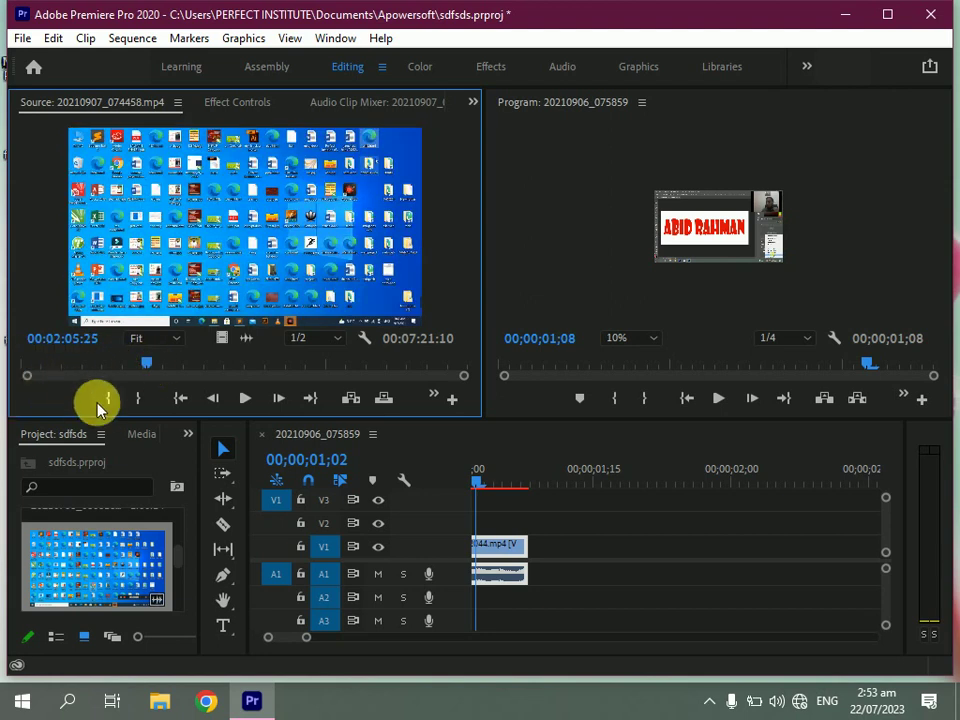
left_click(120, 401)
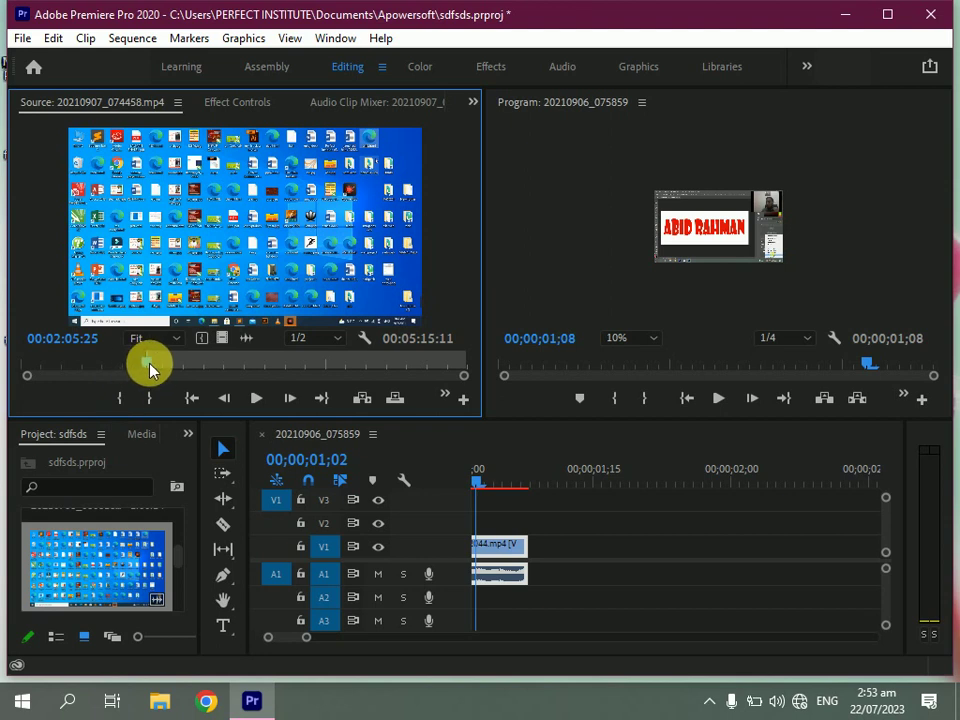
left_click_drag(150, 370, 200, 370)
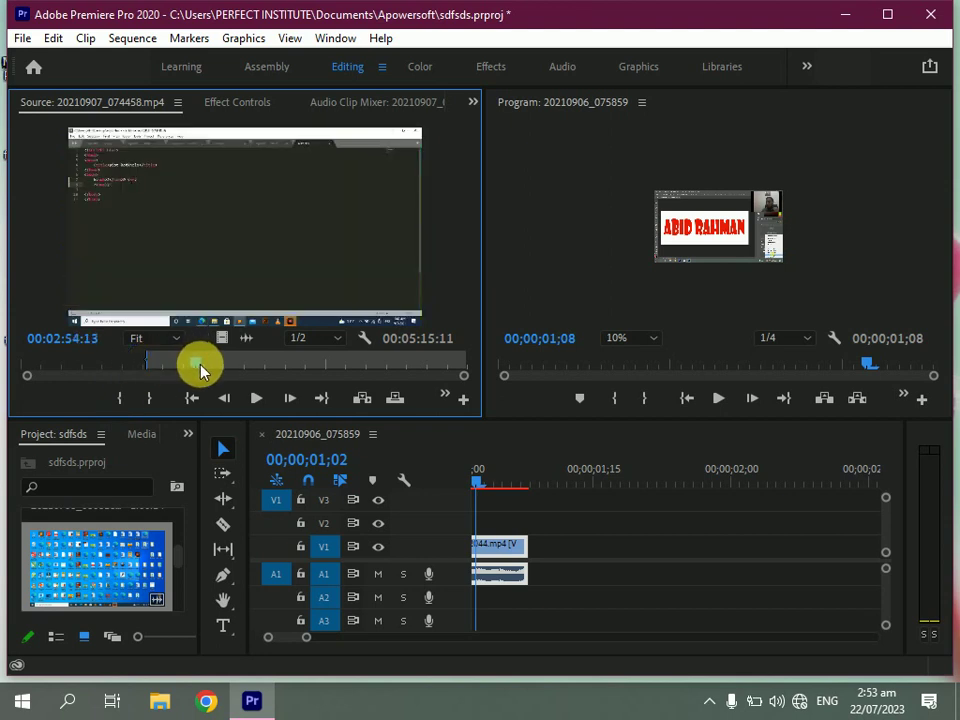
left_click(147, 400)
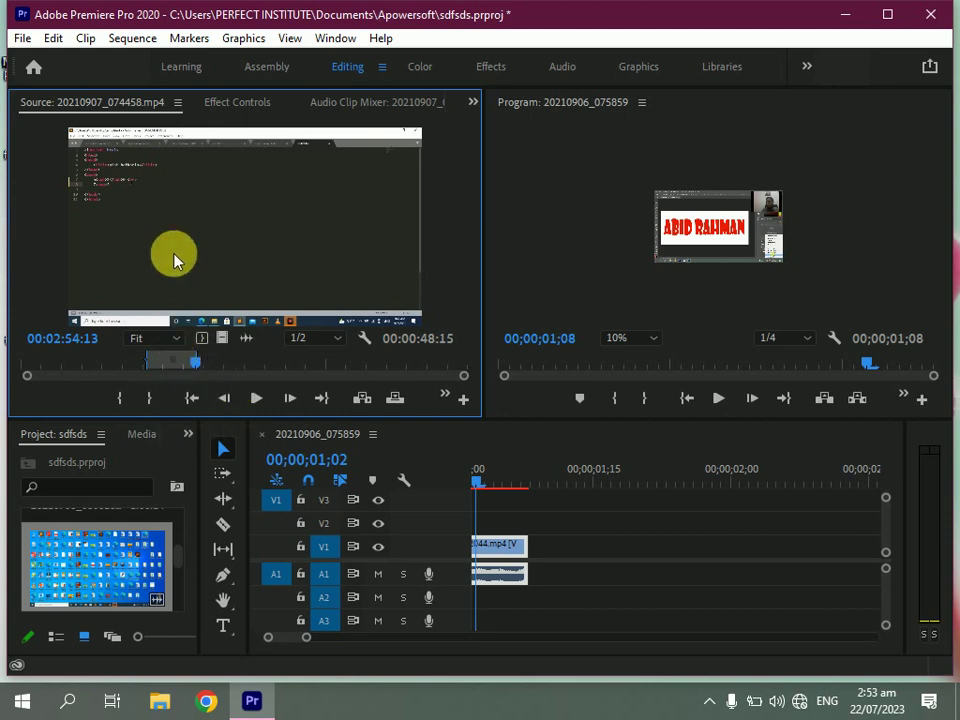
left_click_drag(174, 260, 545, 568)
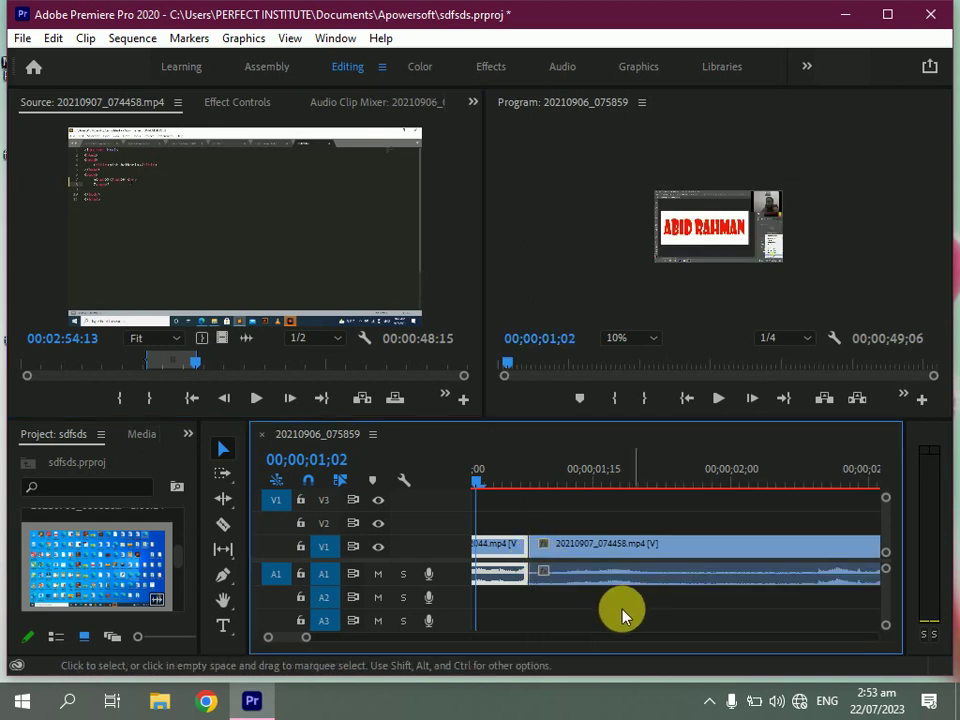
left_click(223, 456)
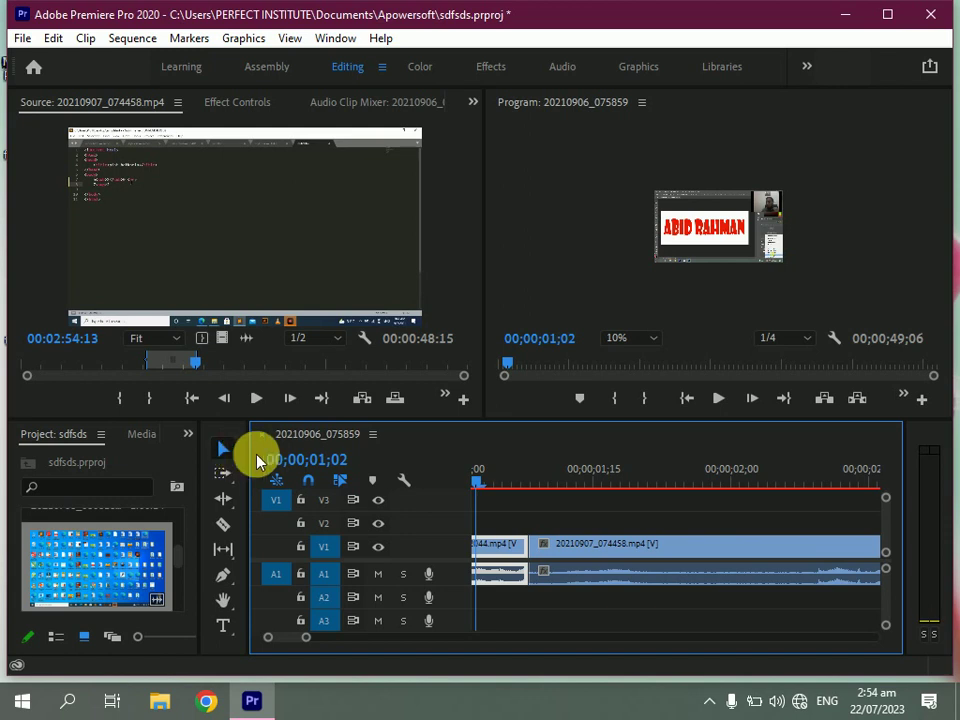
left_click(558, 553)
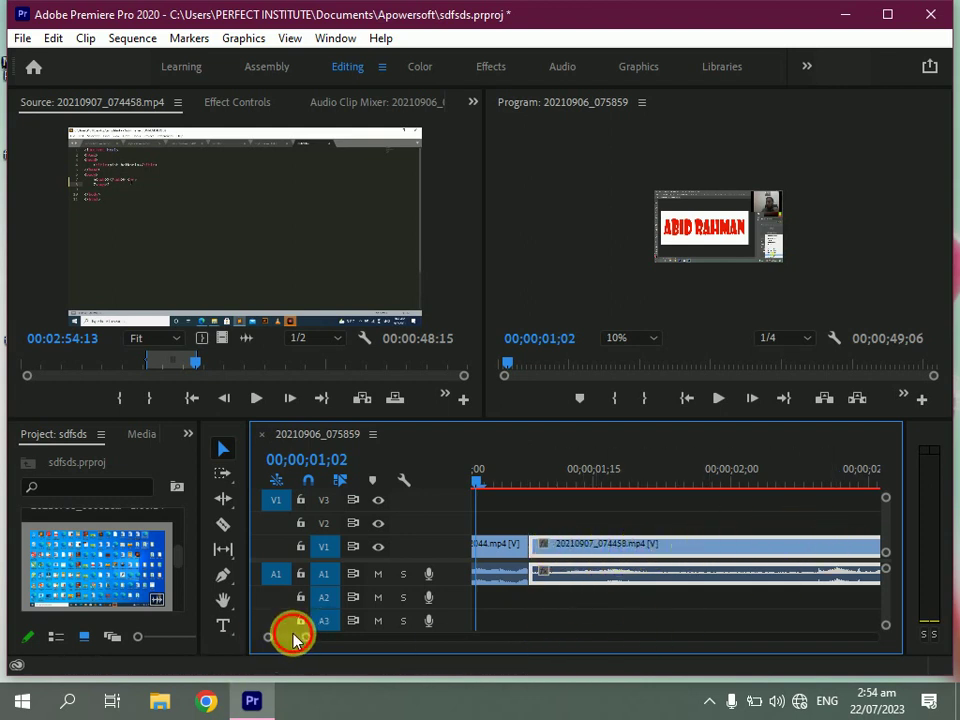
left_click_drag(293, 640, 265, 632)
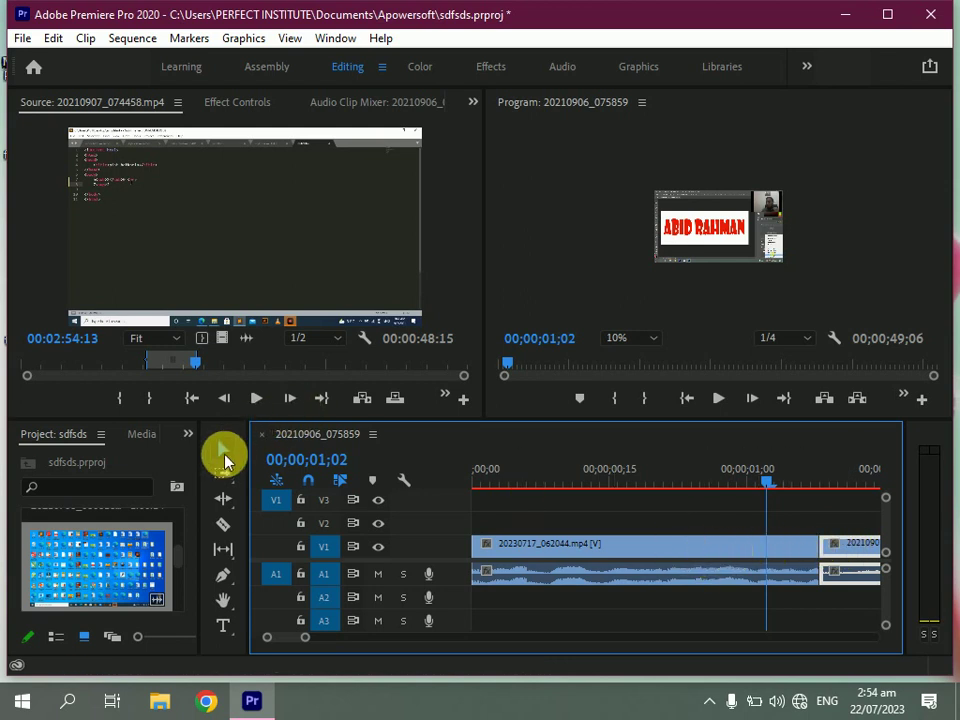
left_click(643, 554)
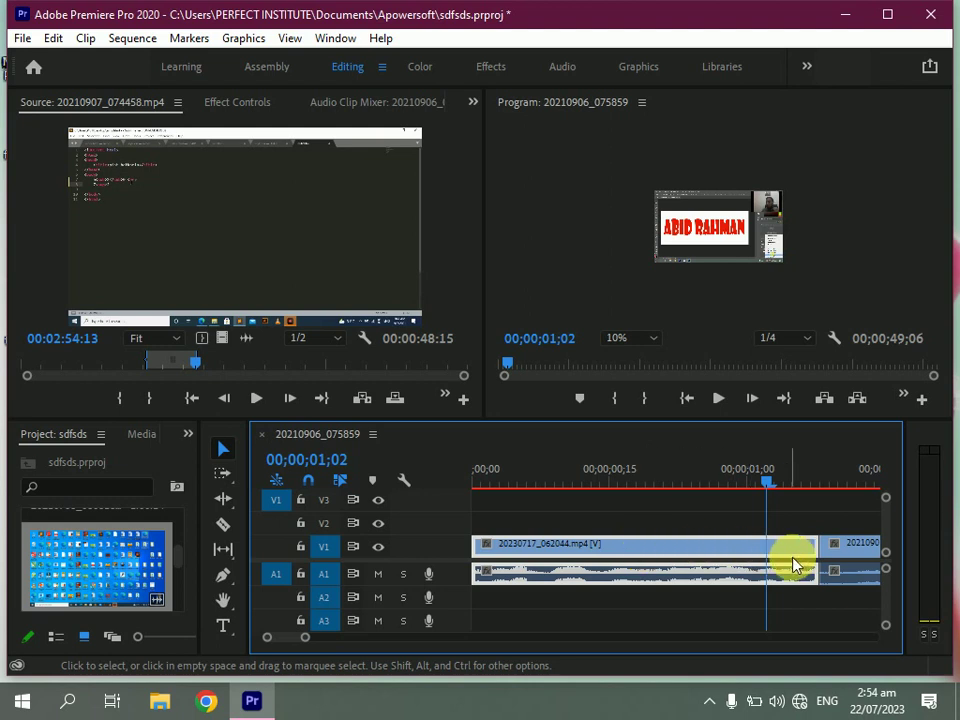
left_click(853, 556)
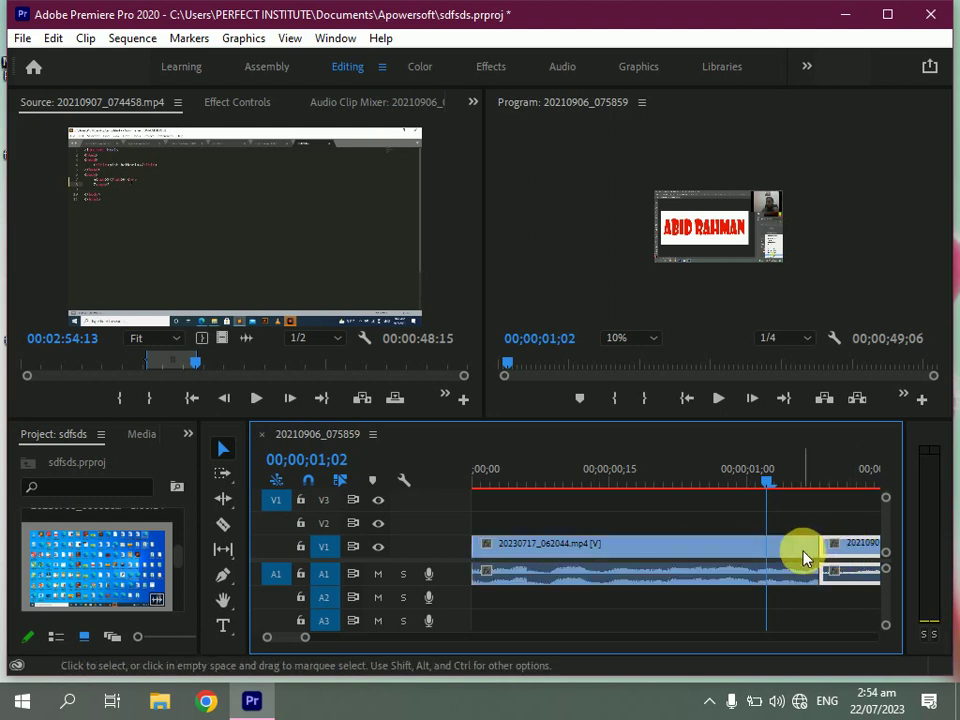
left_click(804, 557)
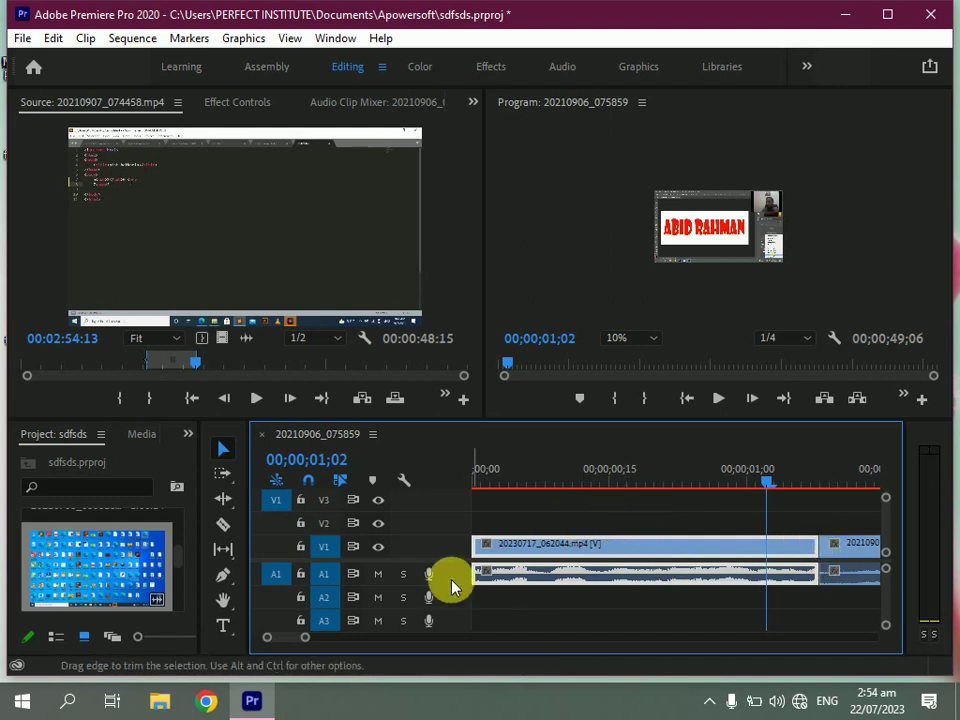
Trim the end of 20230717_062044.mp4 down to 00;00;00;25
left_click(568, 544)
left_click(818, 562)
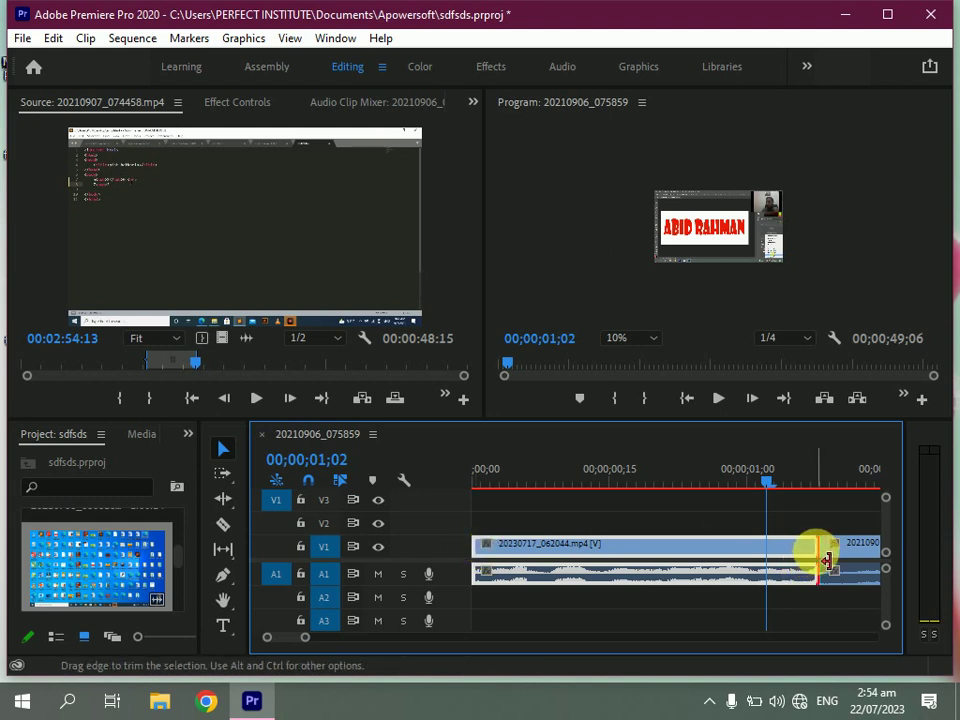
left_click_drag(826, 561, 710, 560)
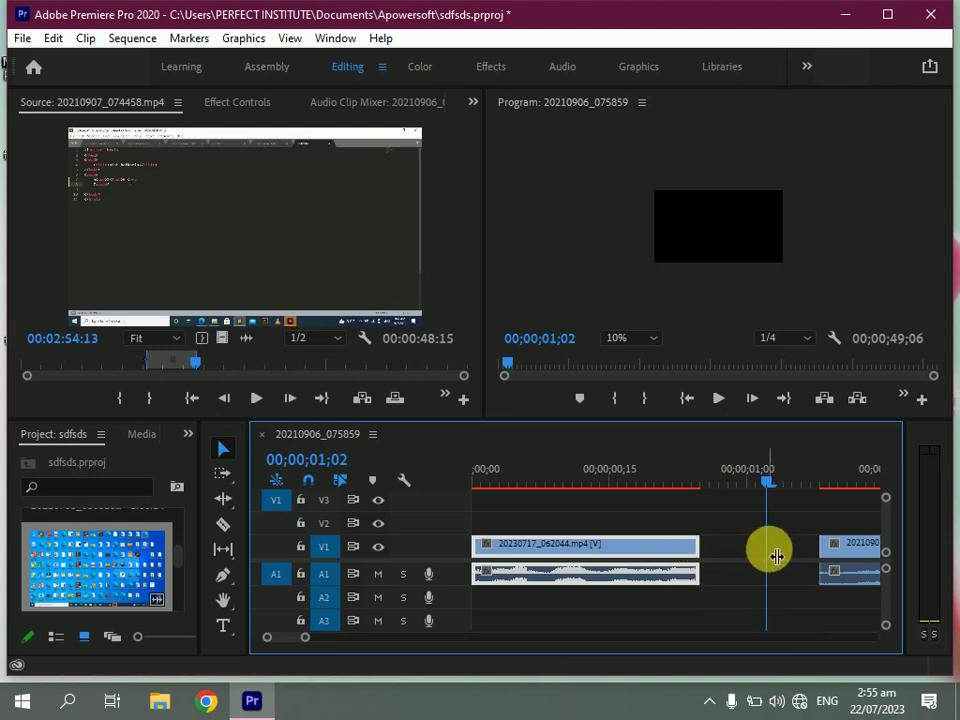
Slide 20210907_074458.mp4 left against the first clip and return the playhead to the start
left_click(835, 549)
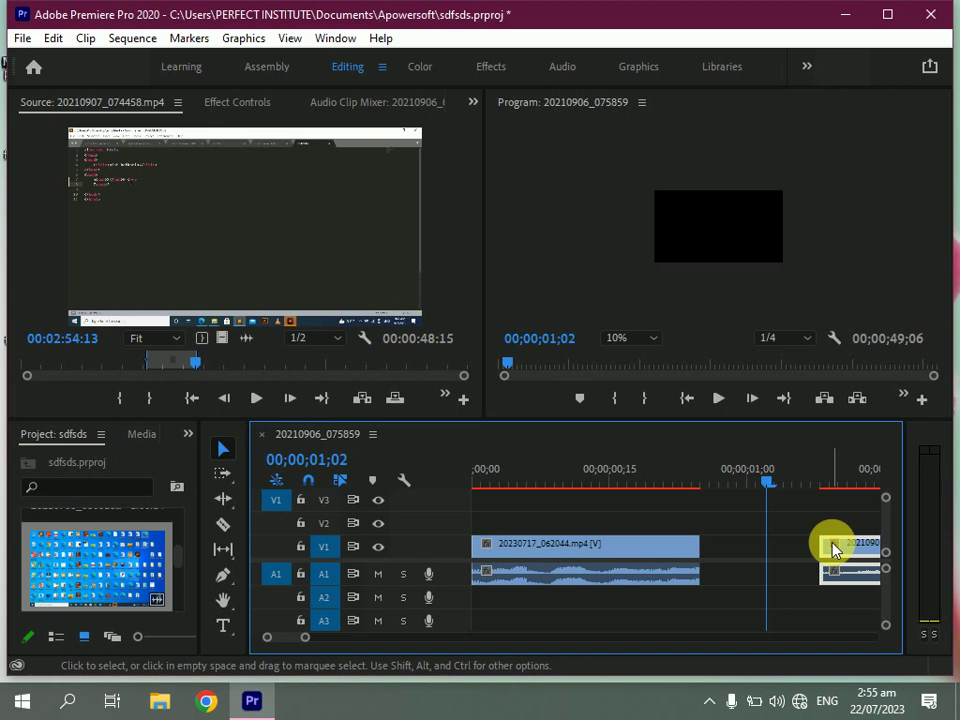
left_click_drag(835, 549, 715, 550)
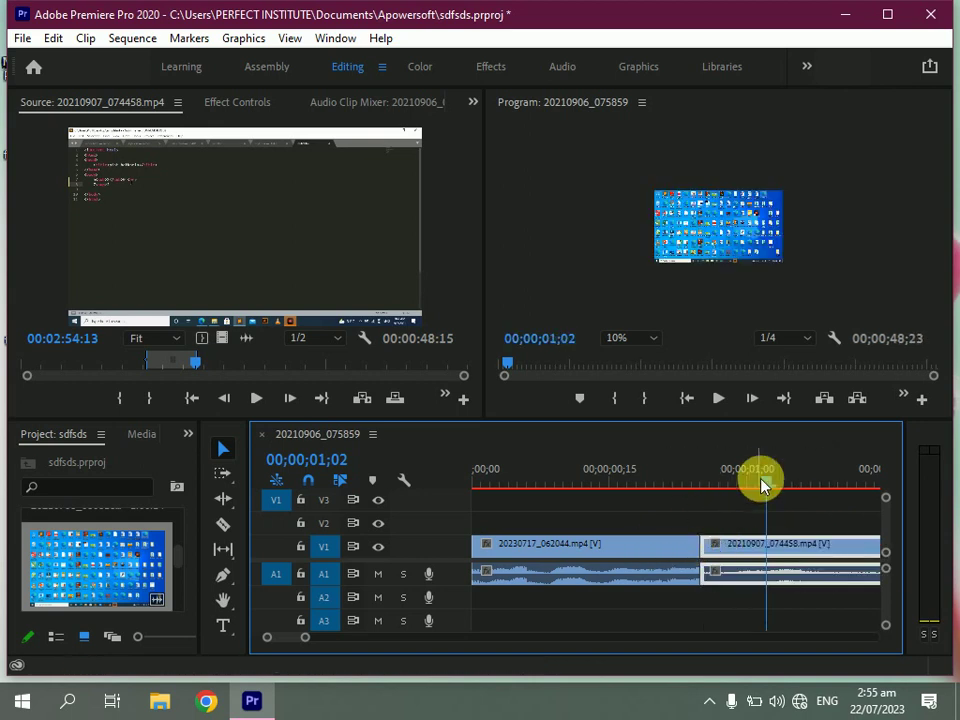
left_click_drag(768, 485, 476, 519)
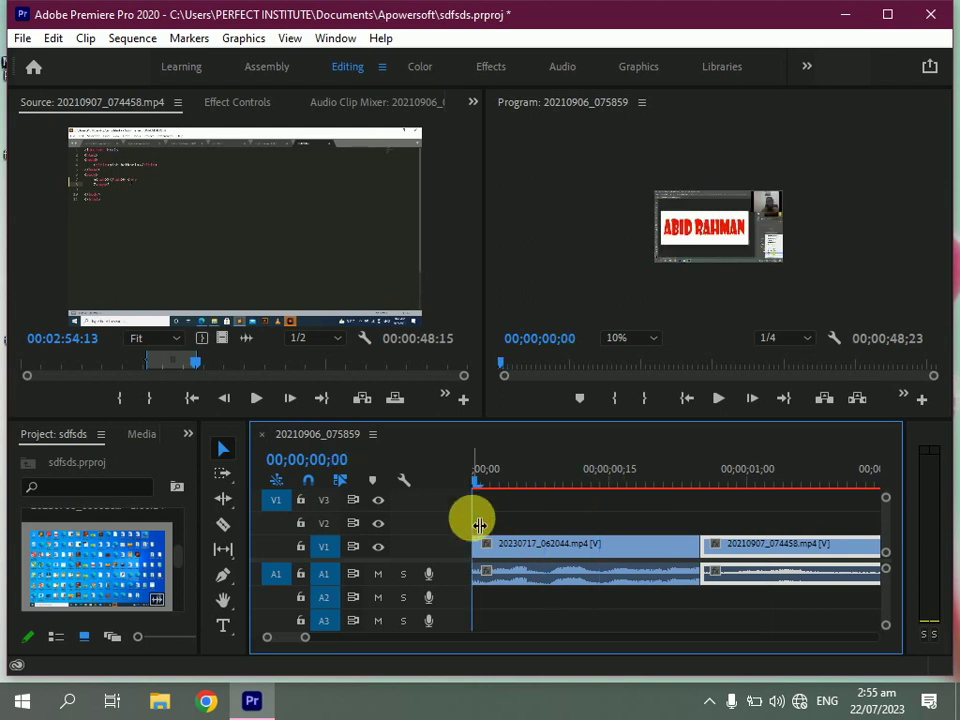
Play back the edited sequence and scroll through both clips to review the cut
left_click(718, 398)
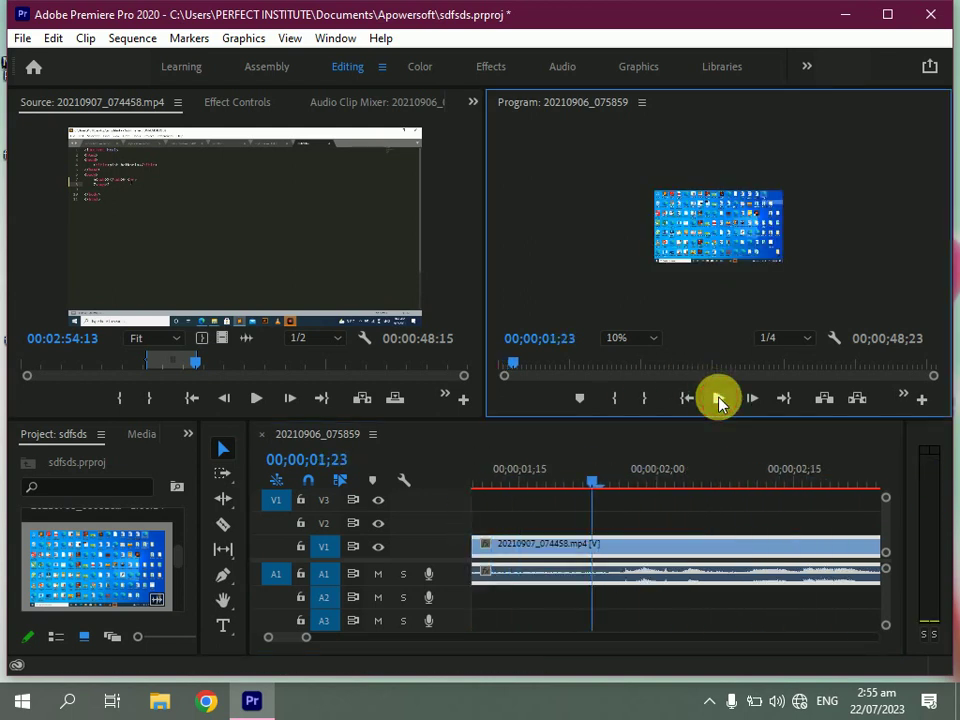
left_click(718, 398)
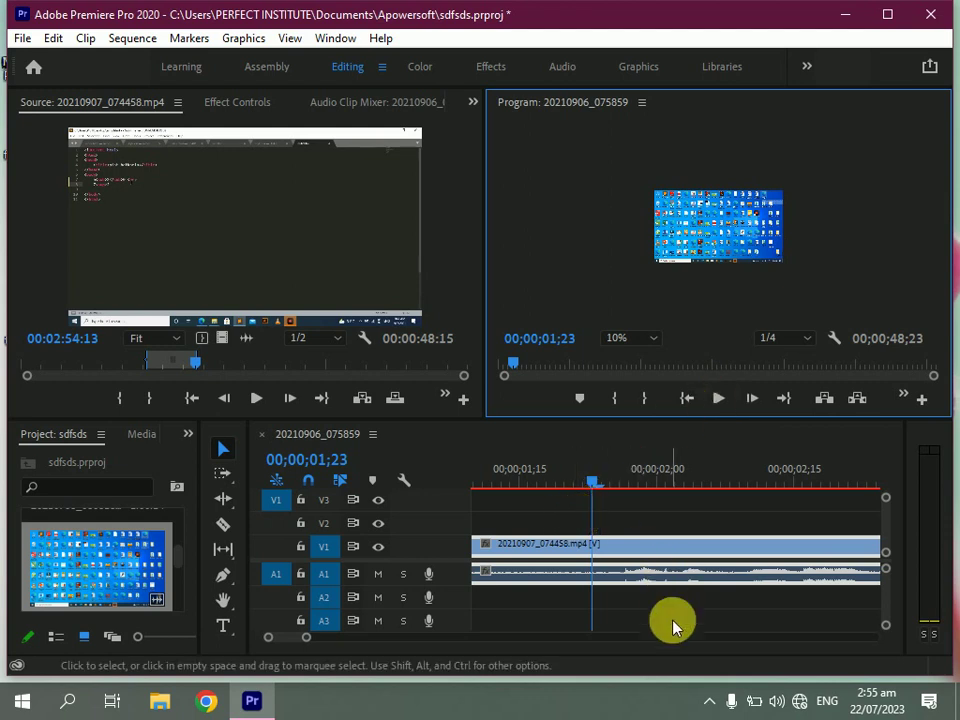
left_click_drag(272, 640, 252, 640)
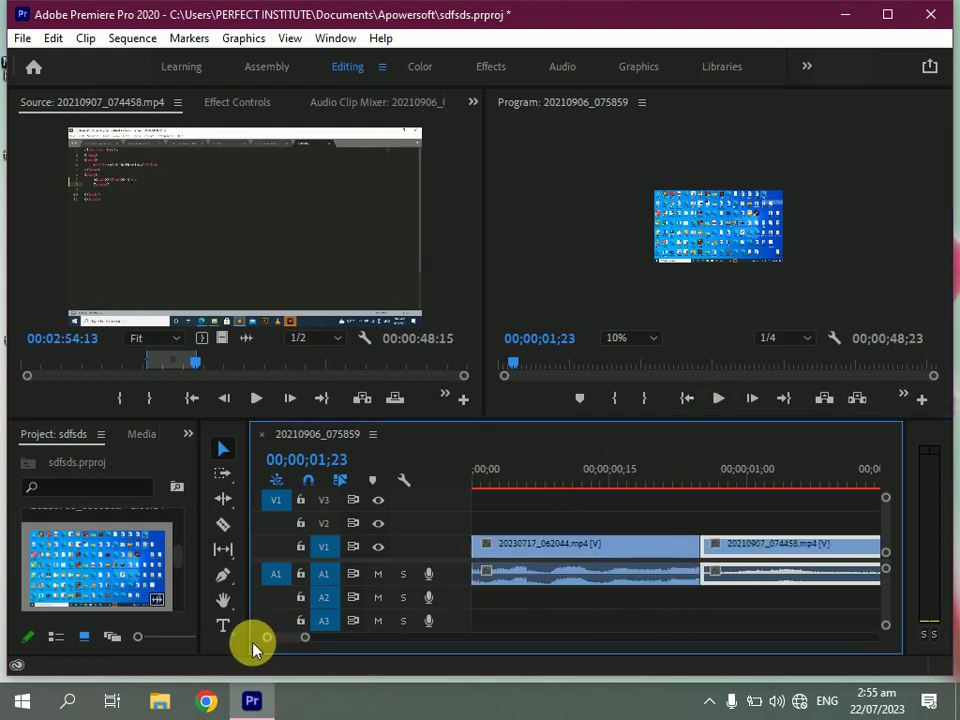
left_click(587, 551)
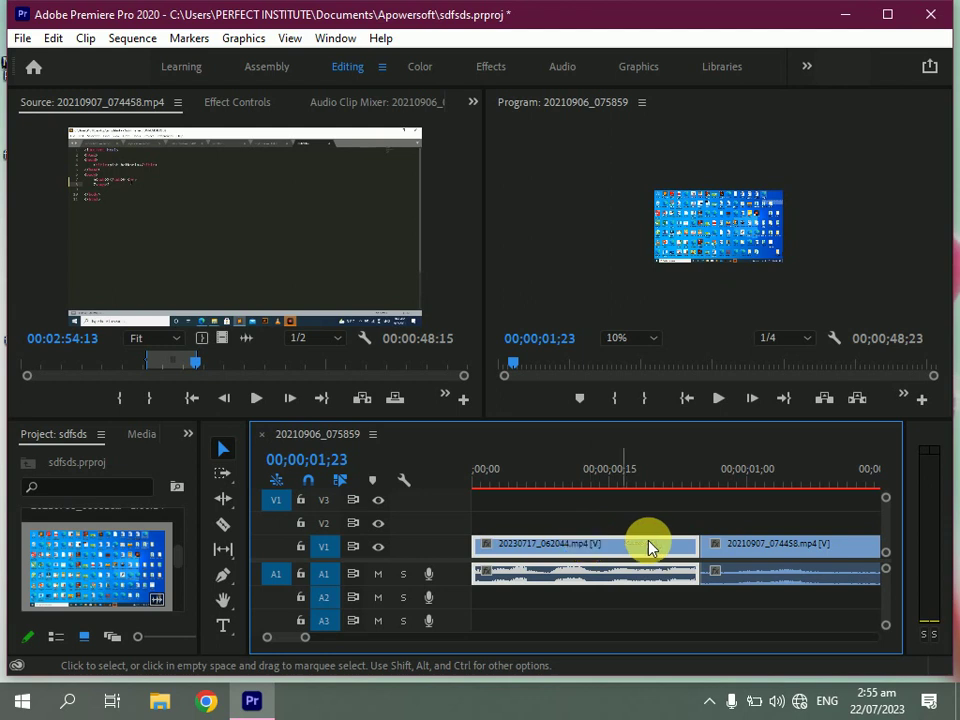
left_click(772, 552)
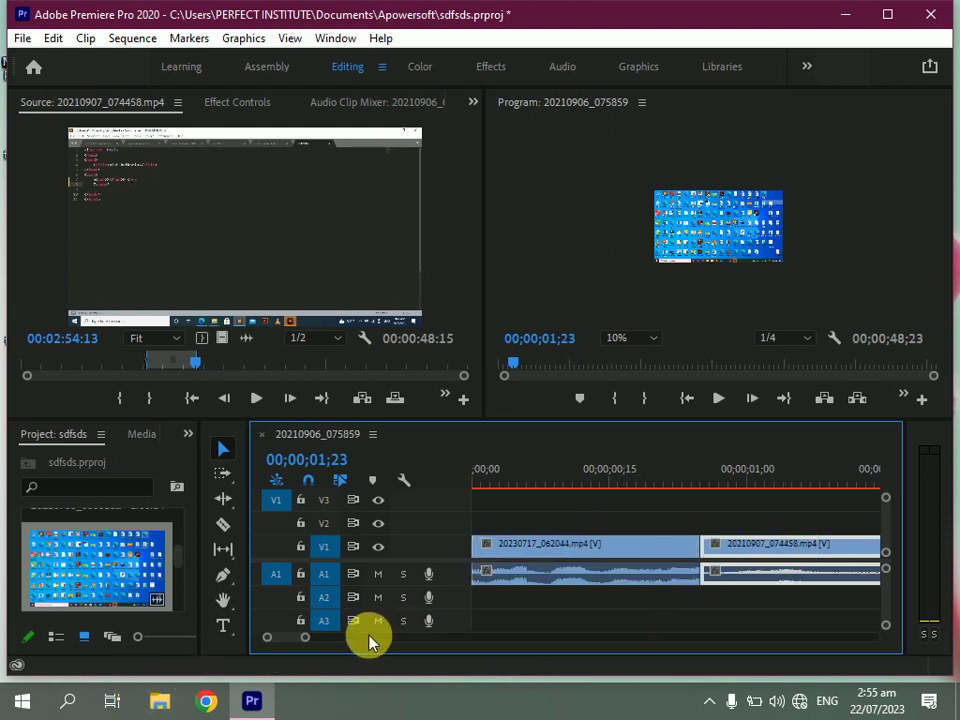
left_click_drag(287, 640, 328, 643)
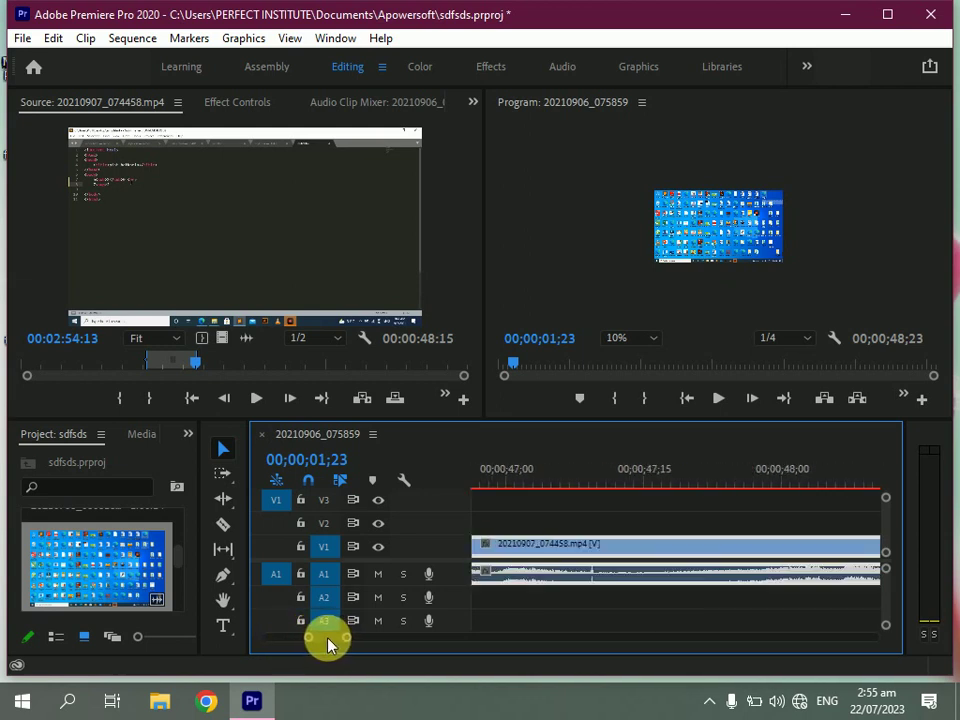
key("Right")
key("Right")
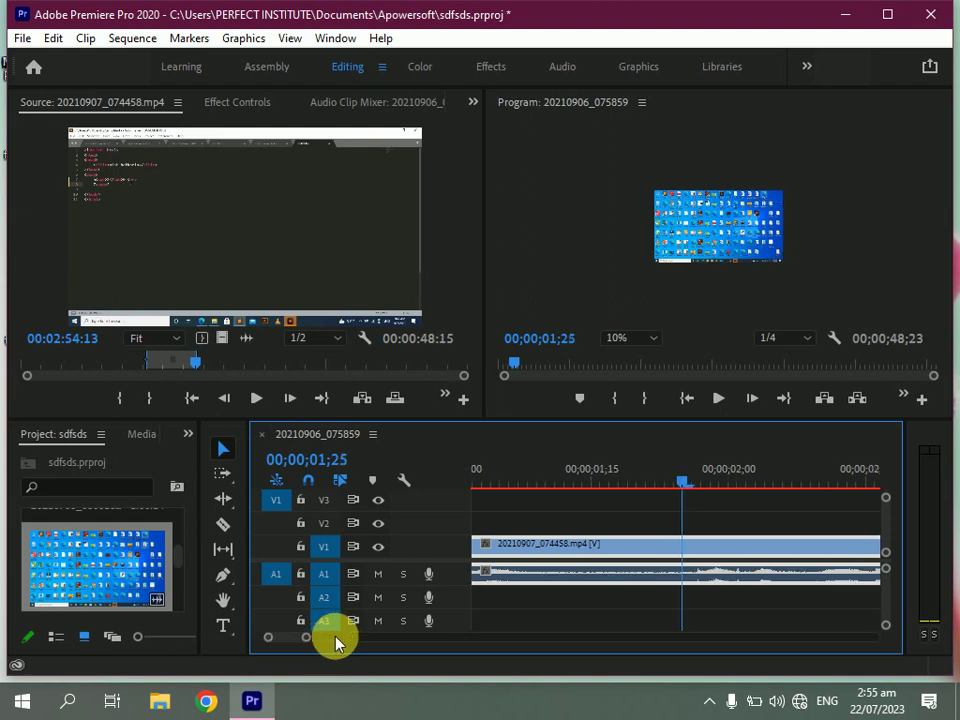
key("Right")
key("space")
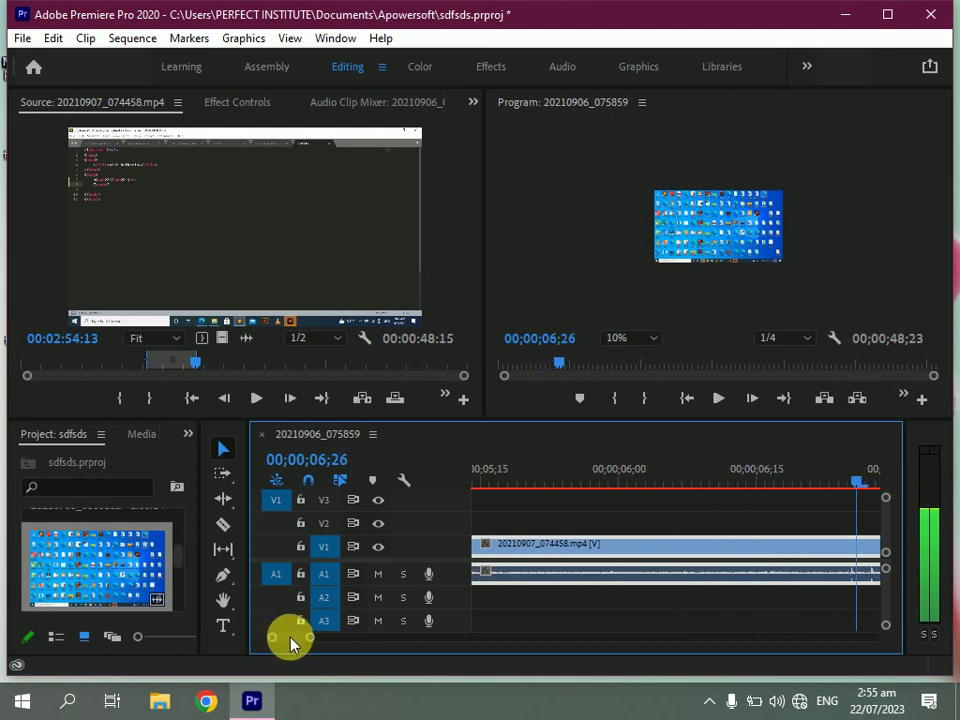
left_click_drag(292, 641, 328, 637)
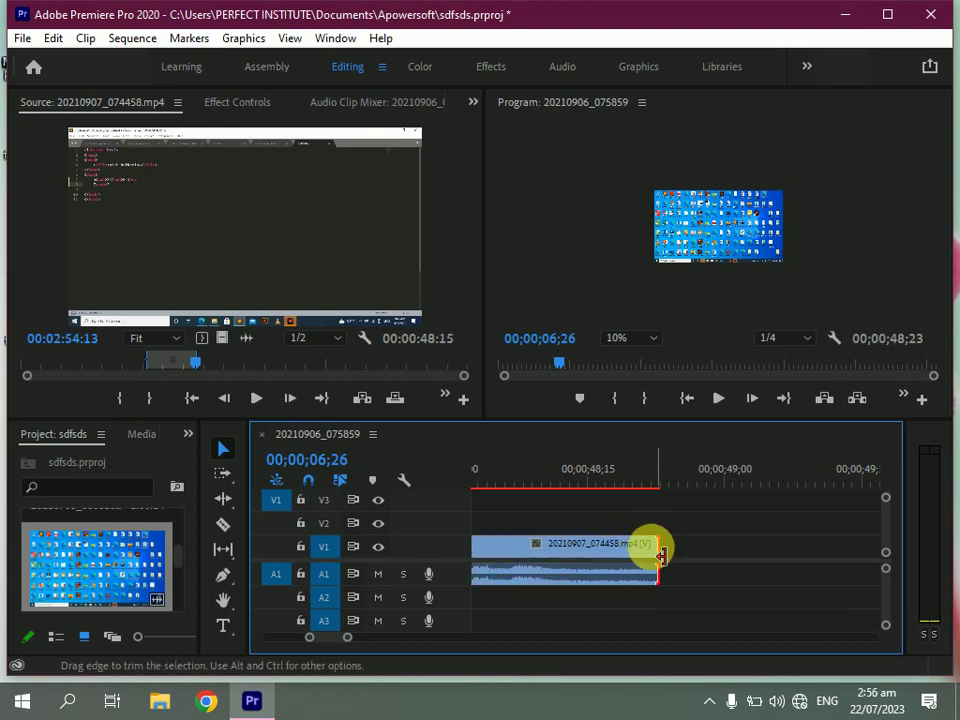
Trim the tail of 20210907_074458.mp4 so the sequence ends at 00;00;41;24
left_click_drag(667, 552, 490, 548)
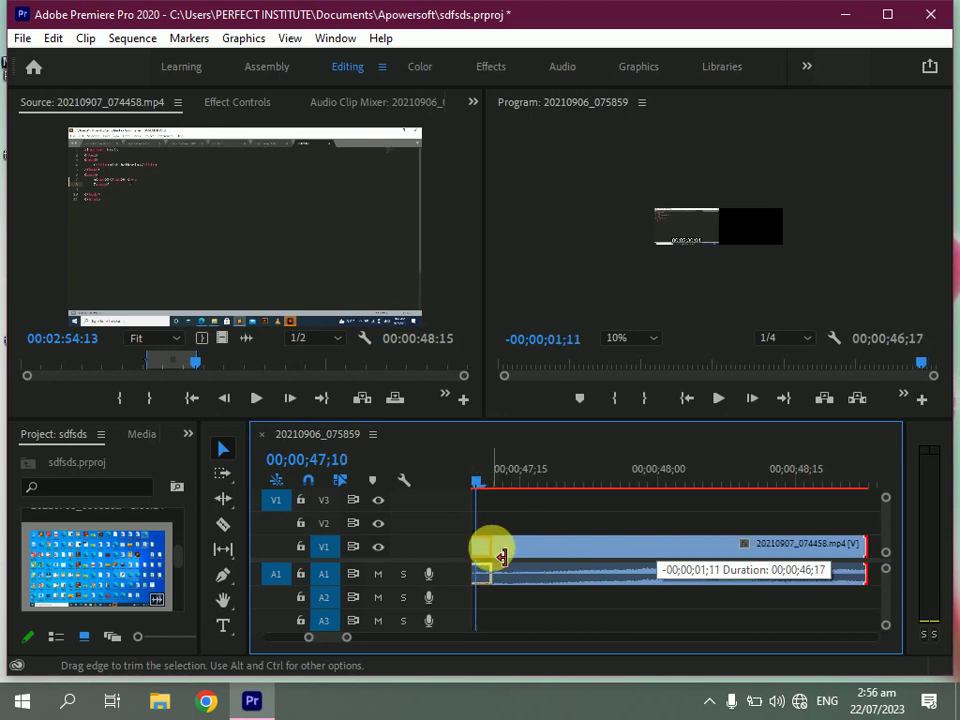
left_click_drag(490, 548, 514, 550)
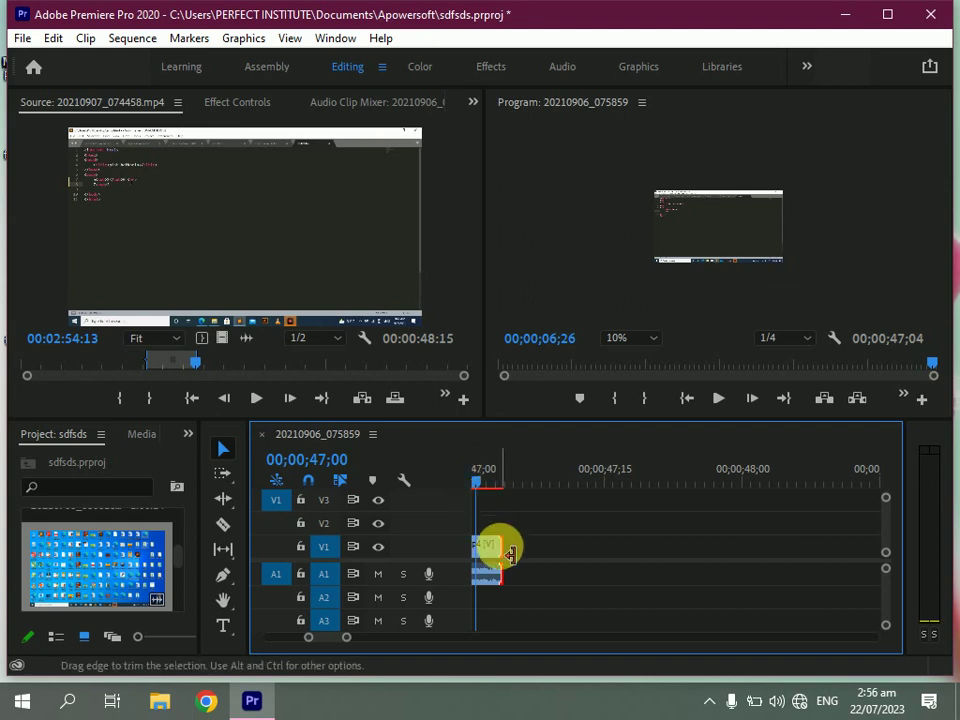
left_click_drag(477, 564, 487, 557)
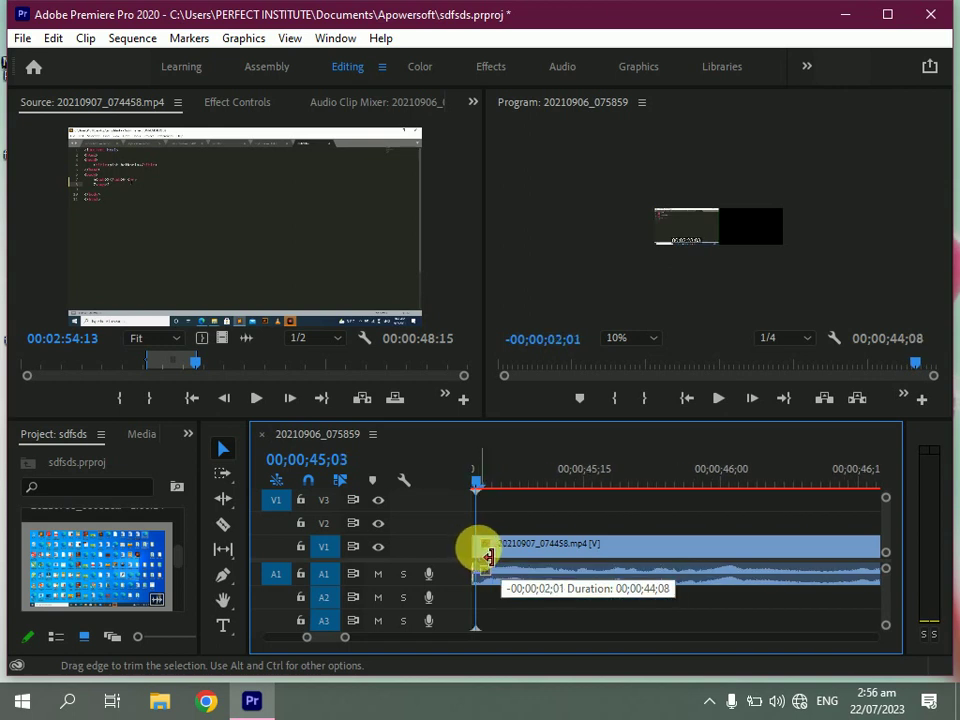
mouse_move(487, 557)
left_mouse_down()
mouse_move(474, 559)
mouse_move(484, 557)
left_mouse_up()
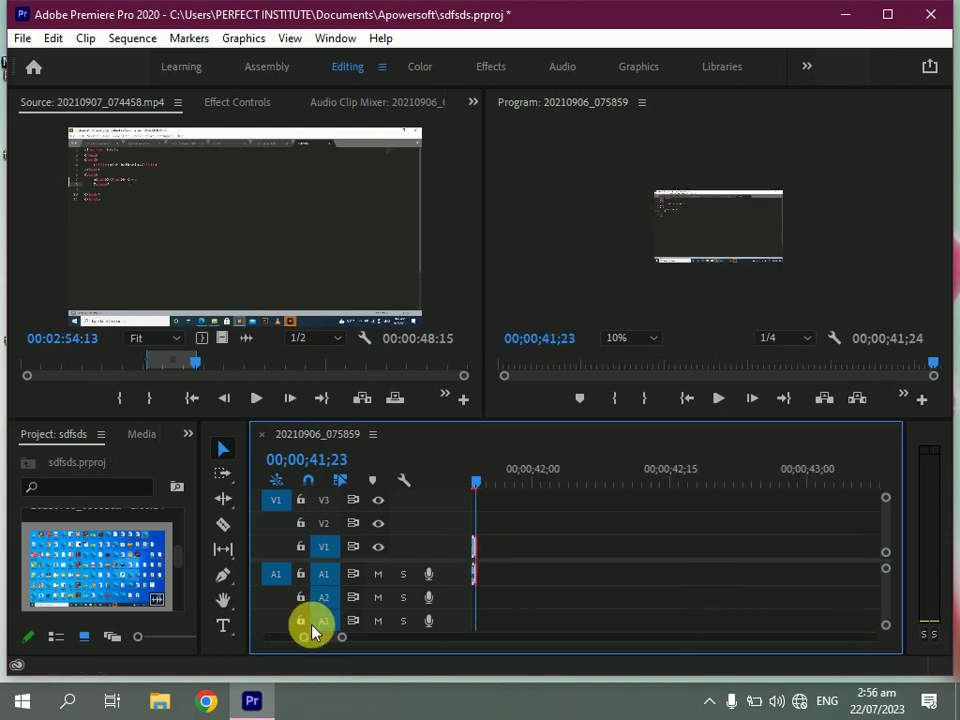
Pull the end of 20230717_062044.mp4 back slightly
scroll(313, 640, "up", 2)
left_click_drag(313, 641, 266, 634)
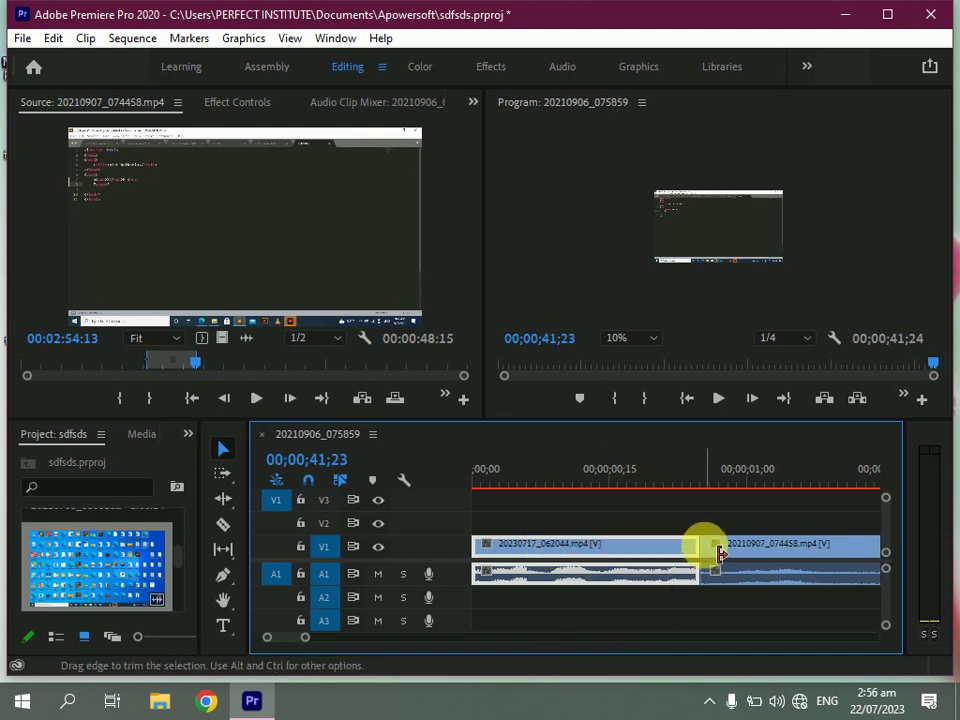
left_click_drag(711, 553, 673, 555)
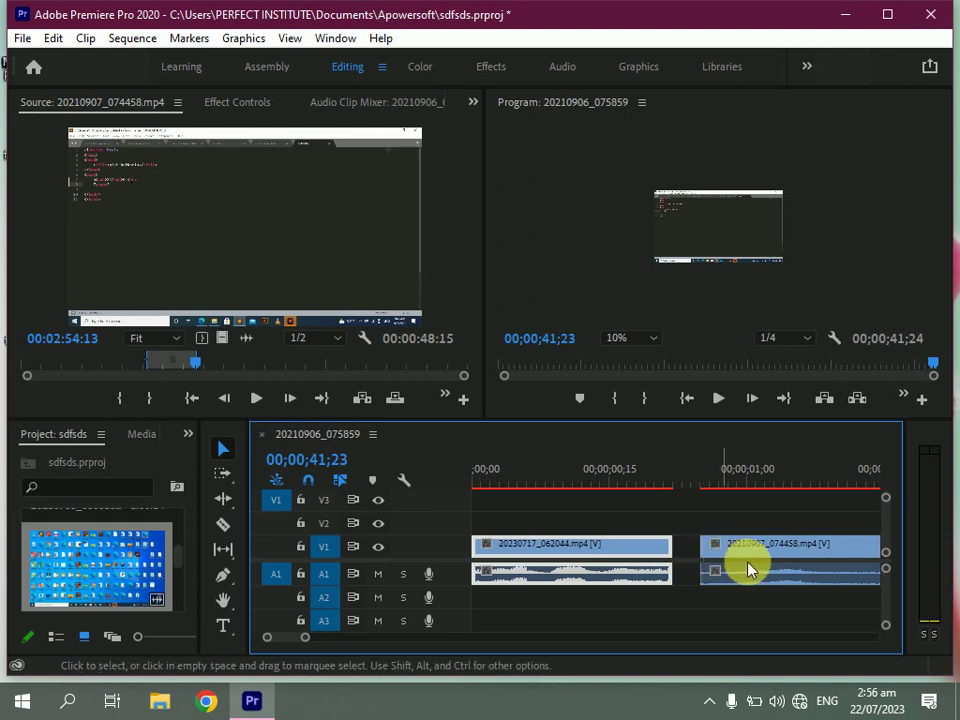
Trim a few frames off 20210907_074458.mp4's start and extend the first clip to 00;00;00;26
left_click(741, 557)
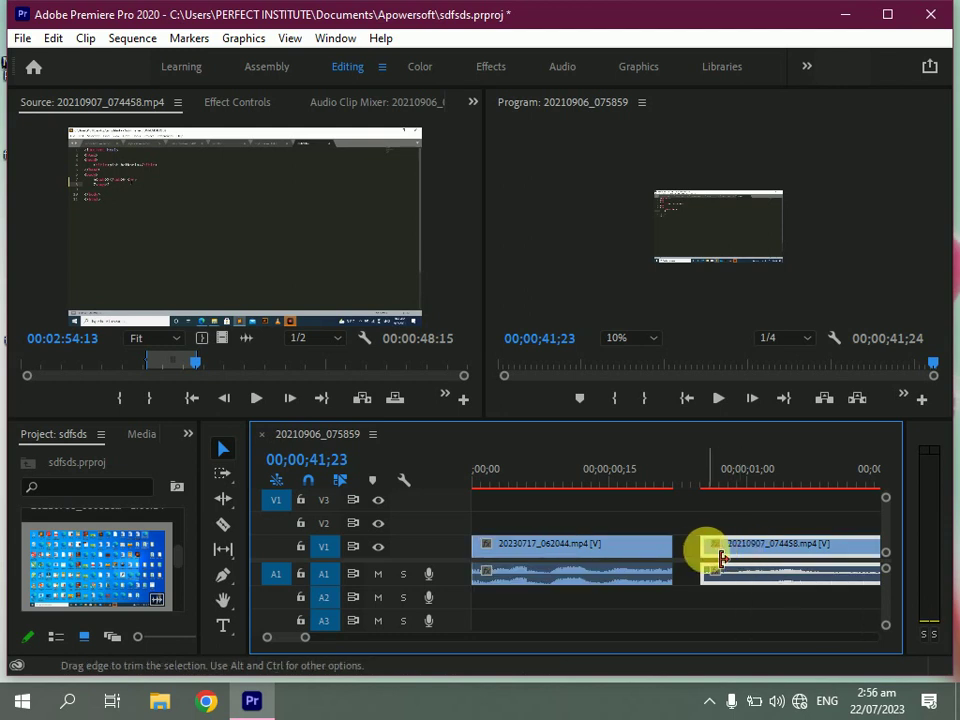
left_click_drag(708, 562, 683, 567)
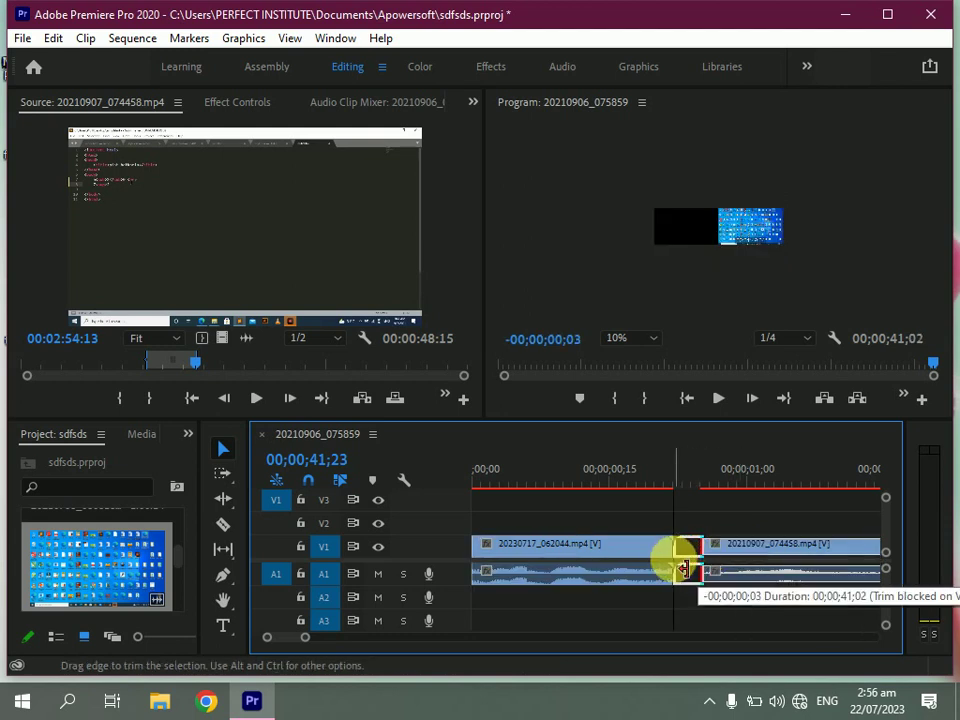
left_click_drag(683, 567, 713, 563)
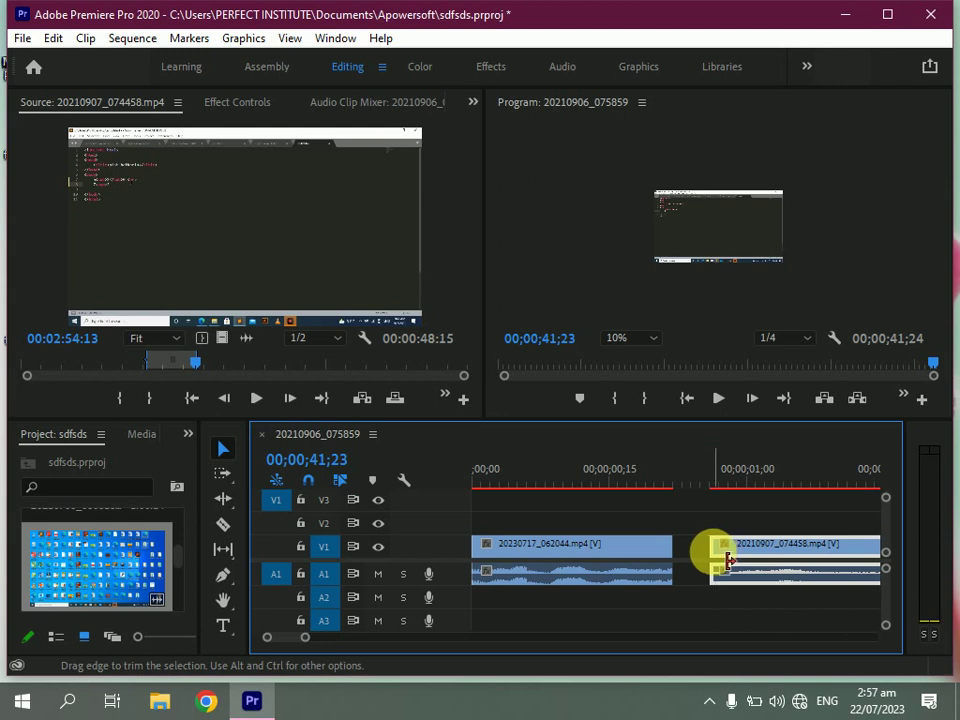
left_click(672, 548)
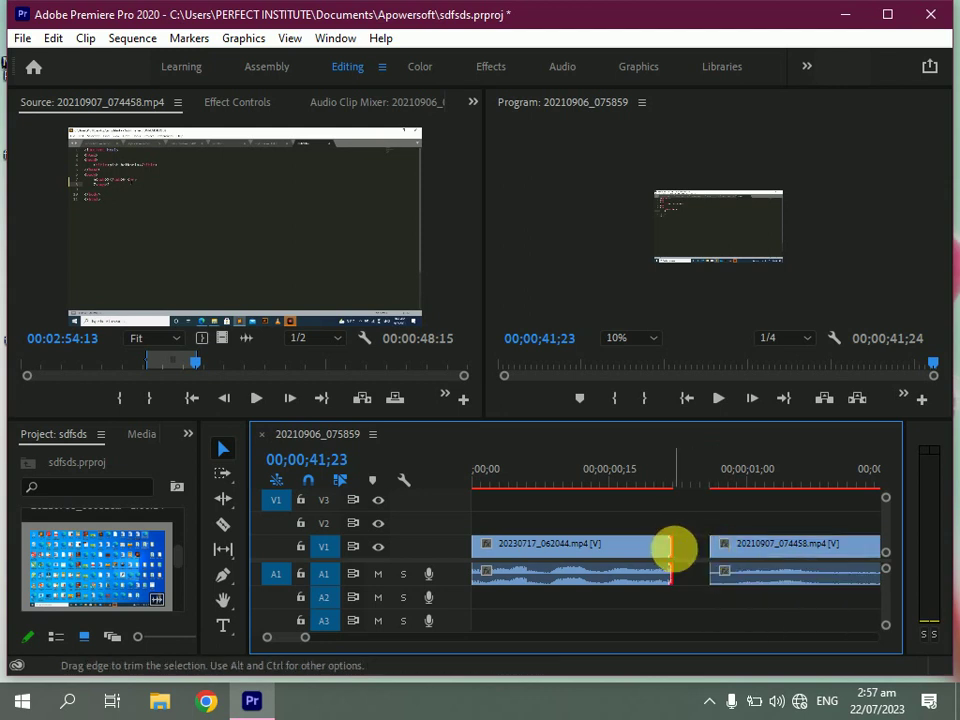
left_click_drag(672, 550, 711, 556)
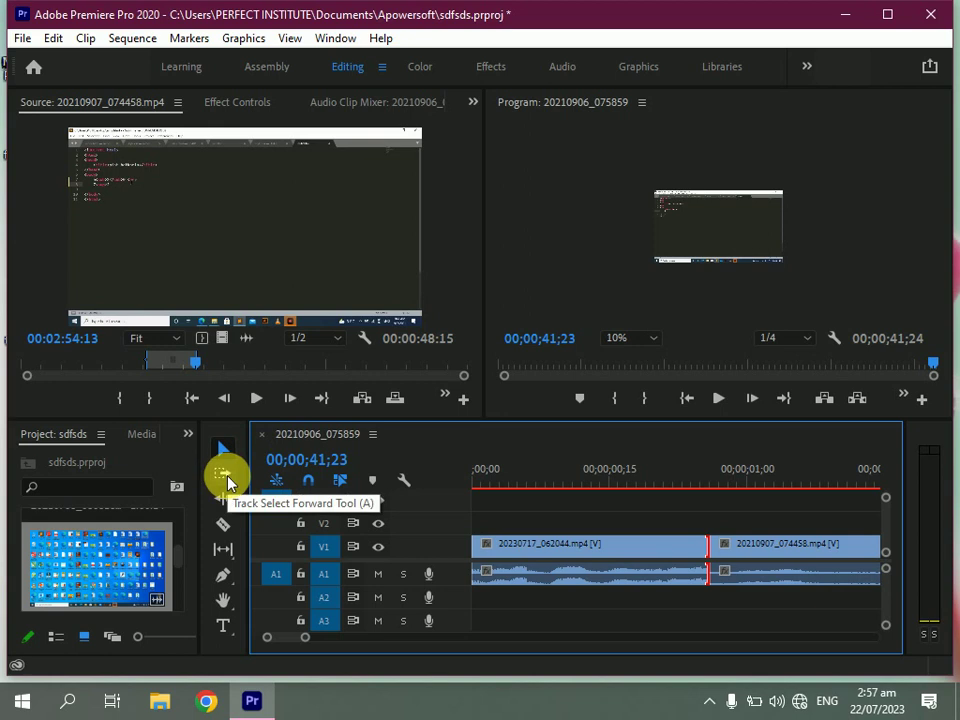
With the Ripple Edit Tool, ripple-trim 6 frames at the cut, leaving the sequence 00;00;41;09 long
left_click(225, 475)
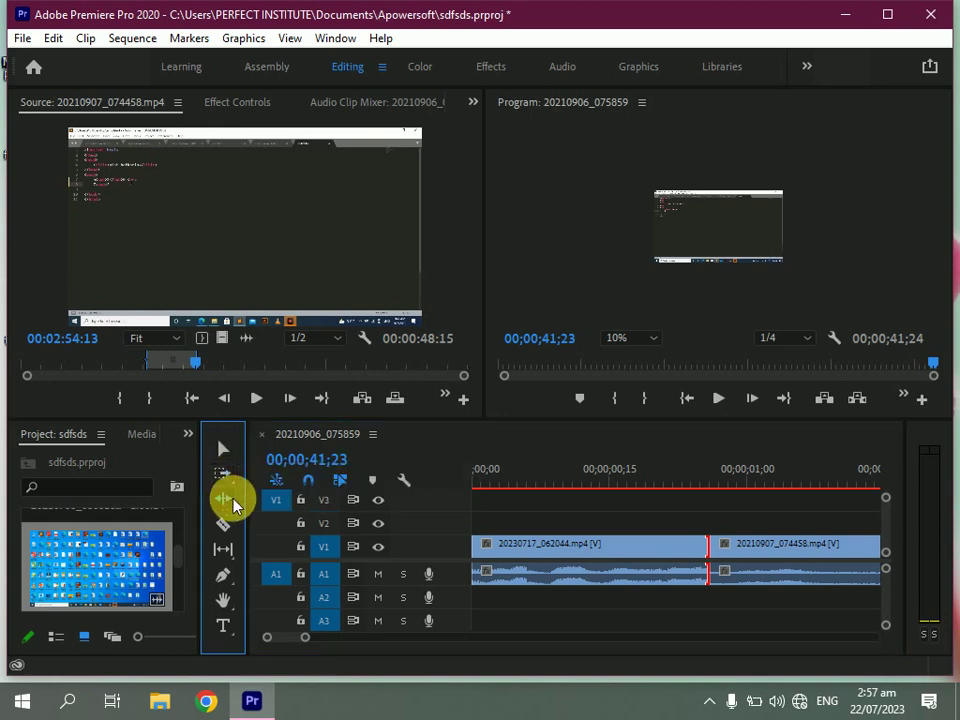
left_click(228, 500)
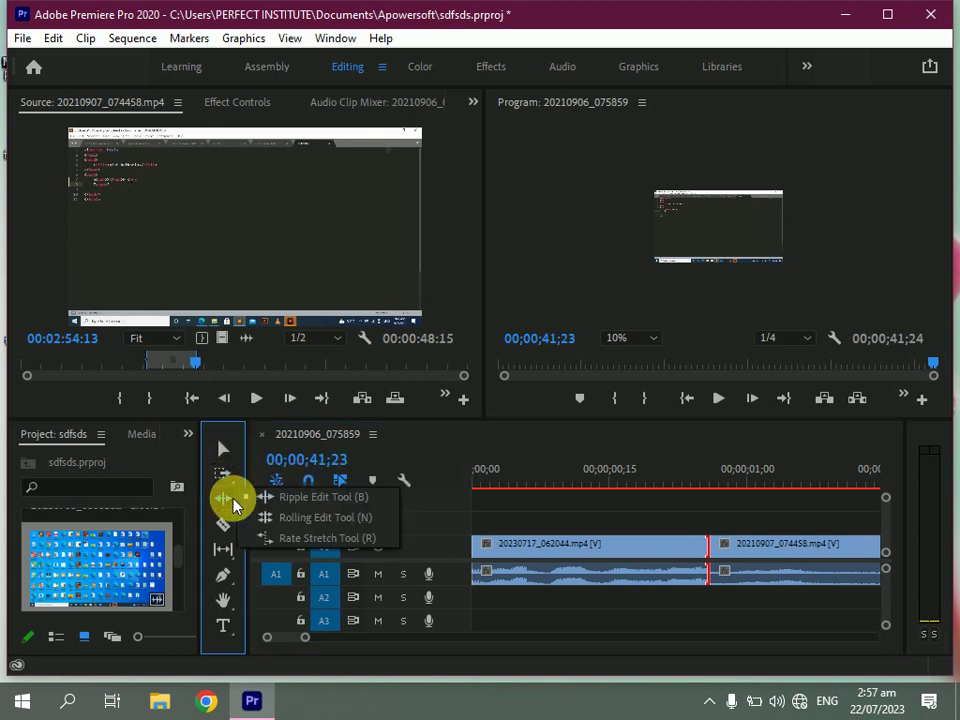
left_click(291, 500)
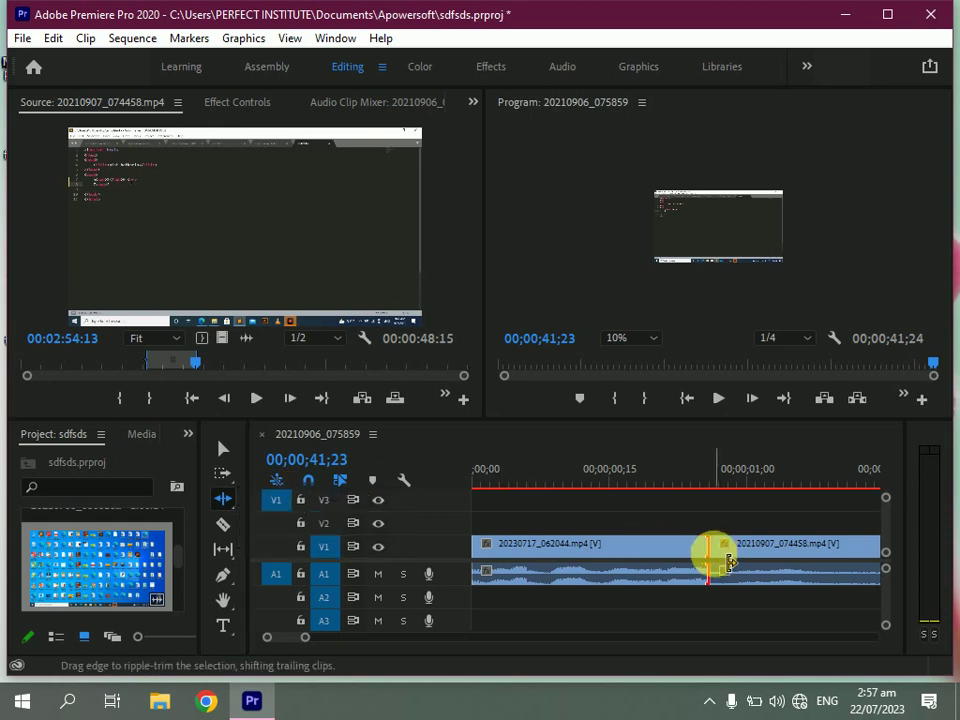
left_click_drag(714, 561, 633, 560)
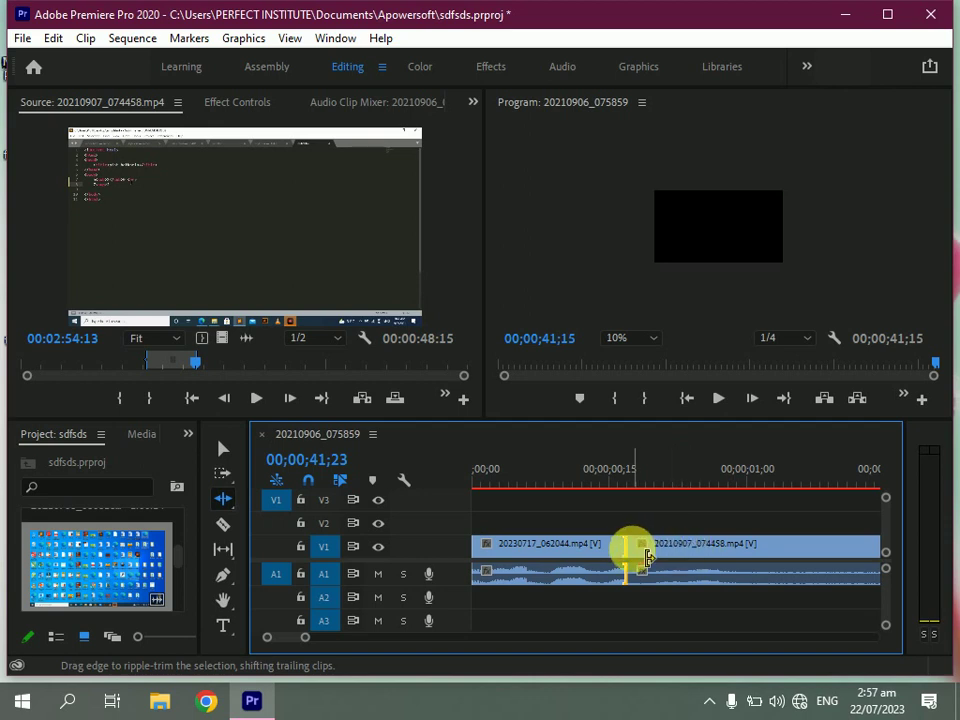
left_click_drag(644, 557, 694, 555)
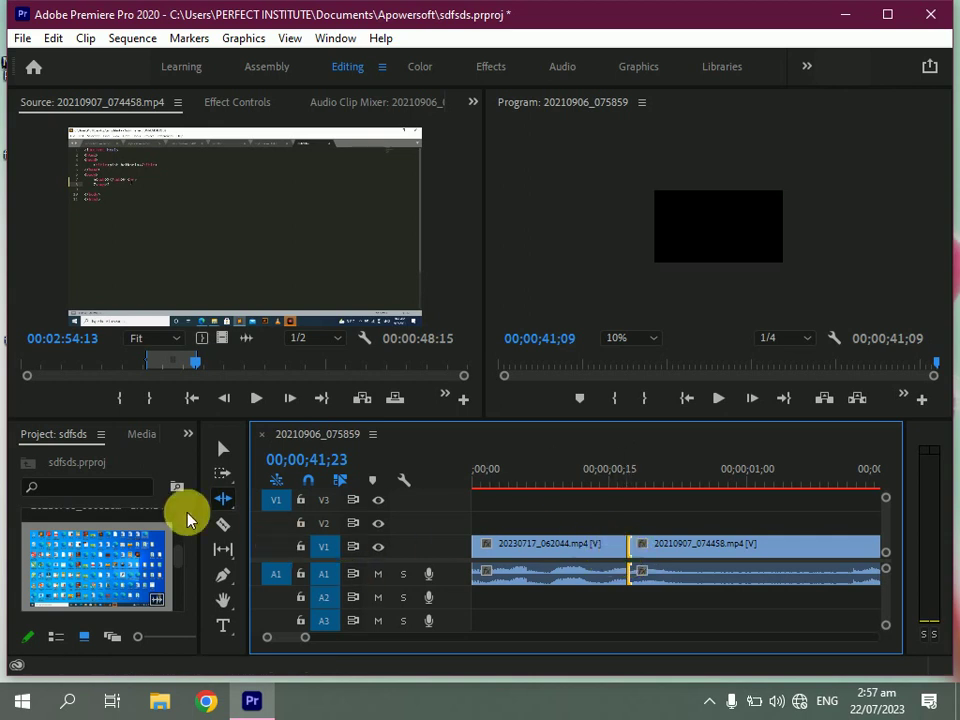
With the Rolling Edit Tool, roll the cut later so 20230717_062044.mp4 lasts 00;00;00;21
left_click(229, 507)
left_click(229, 508)
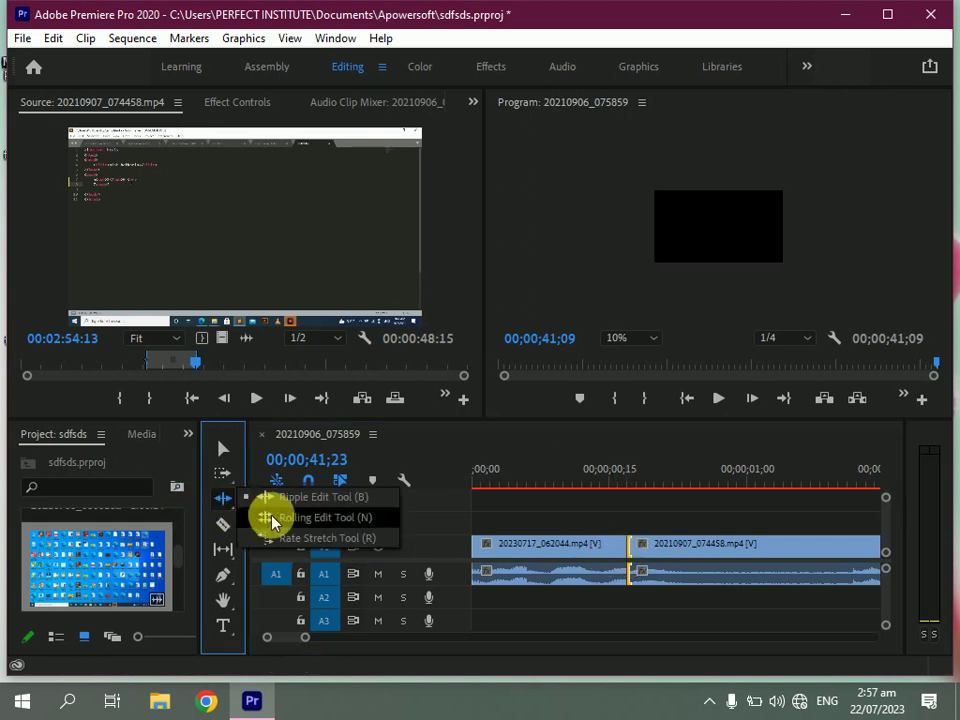
left_click(331, 519)
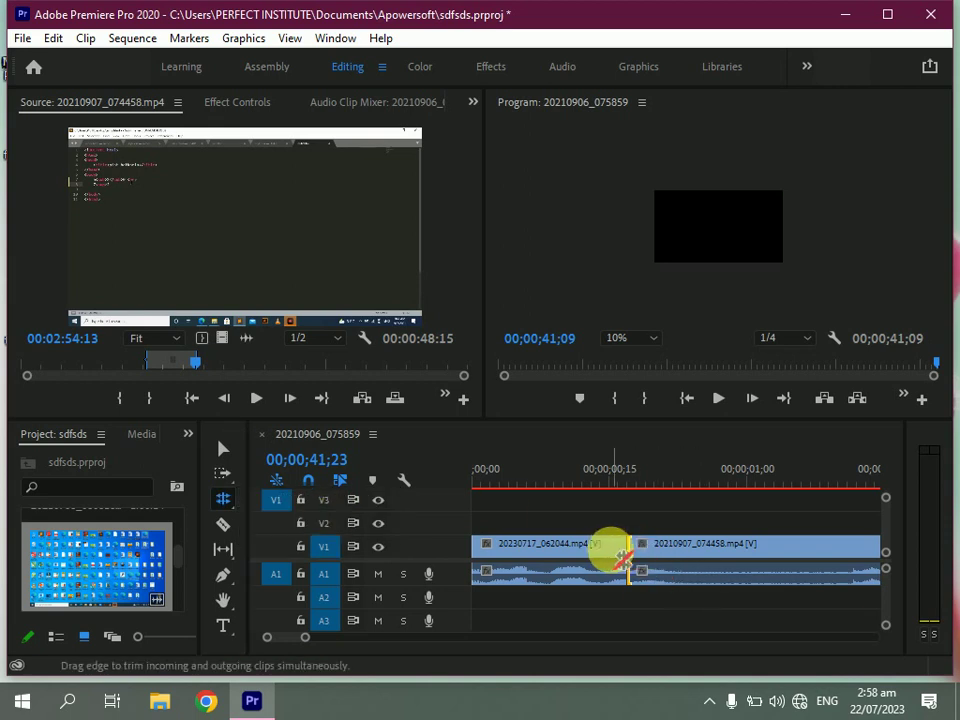
mouse_move(627, 557)
left_mouse_down()
mouse_move(670, 568)
mouse_move(754, 552)
mouse_move(673, 557)
left_mouse_up()
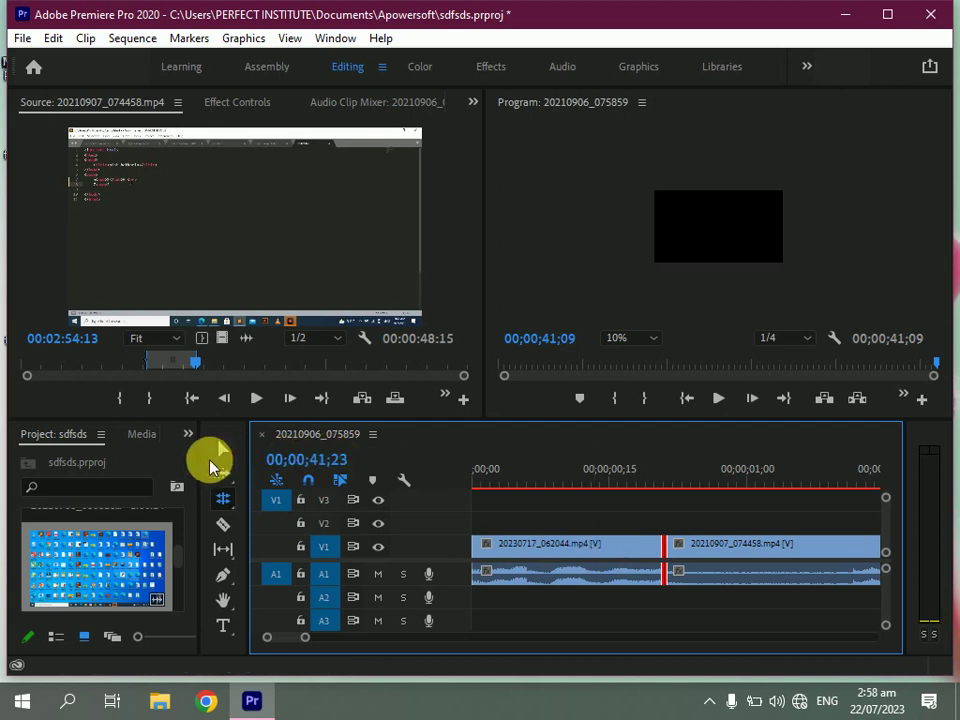
Delete the 20210907_074458.mp4 clip from the sequence
left_click(220, 450)
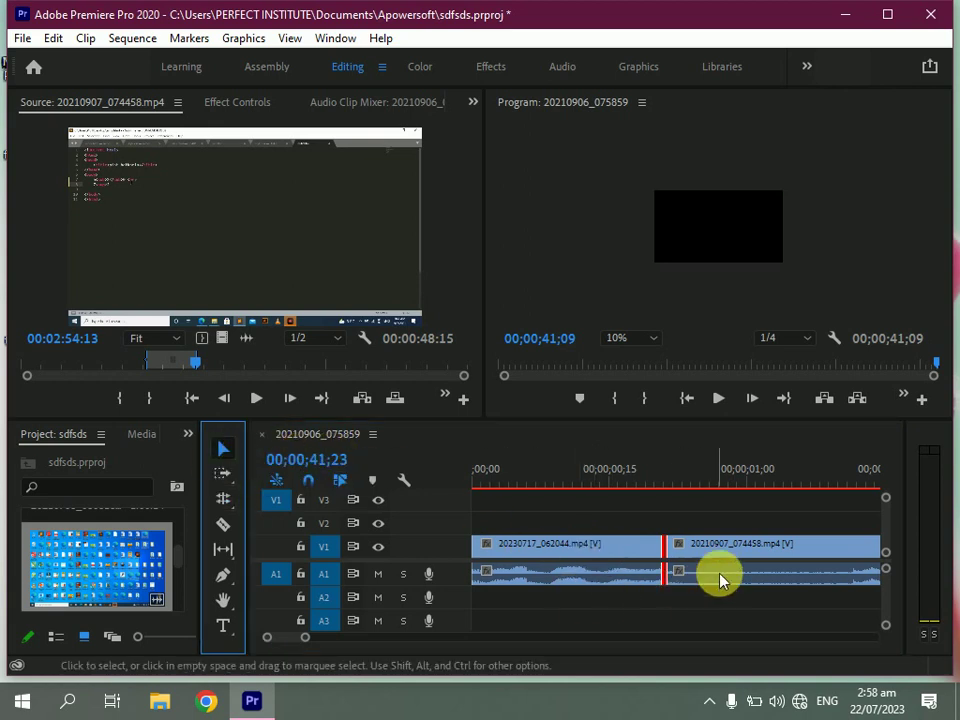
left_click(751, 556)
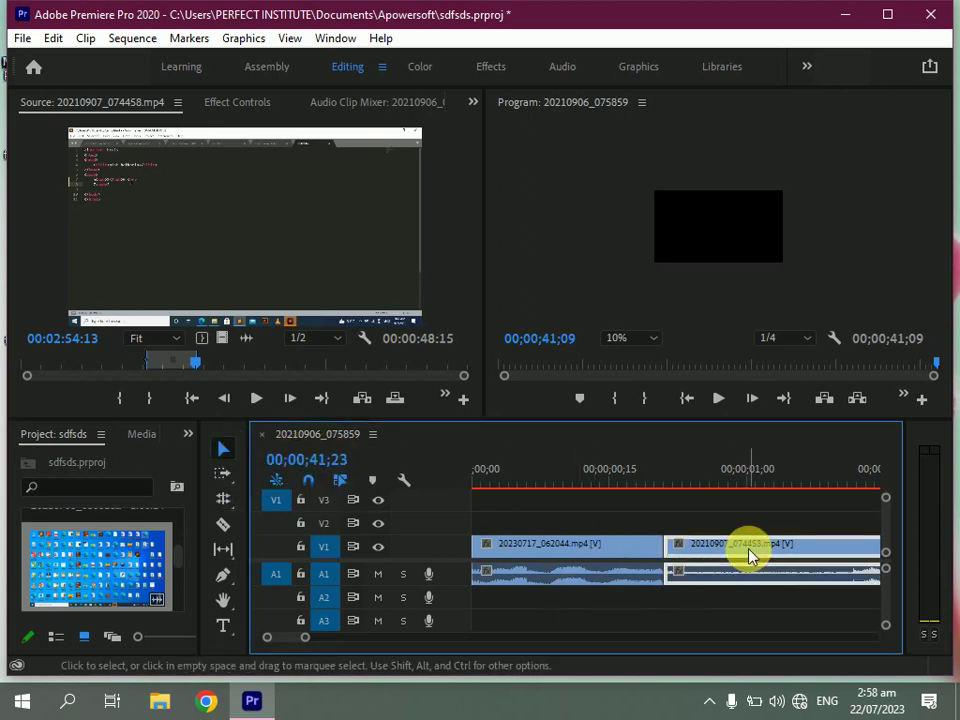
key("Delete")
Preview the remaining 21-frame 20230717_062044.mp4 clip in the Program Monitor and reselect it
left_click(530, 553)
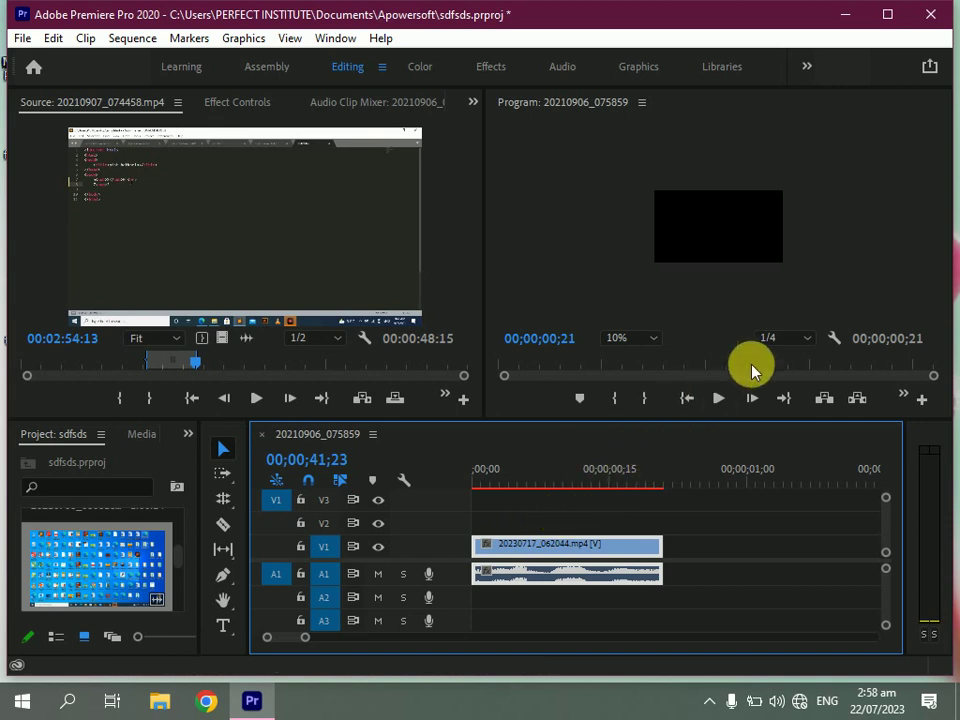
left_click(723, 398)
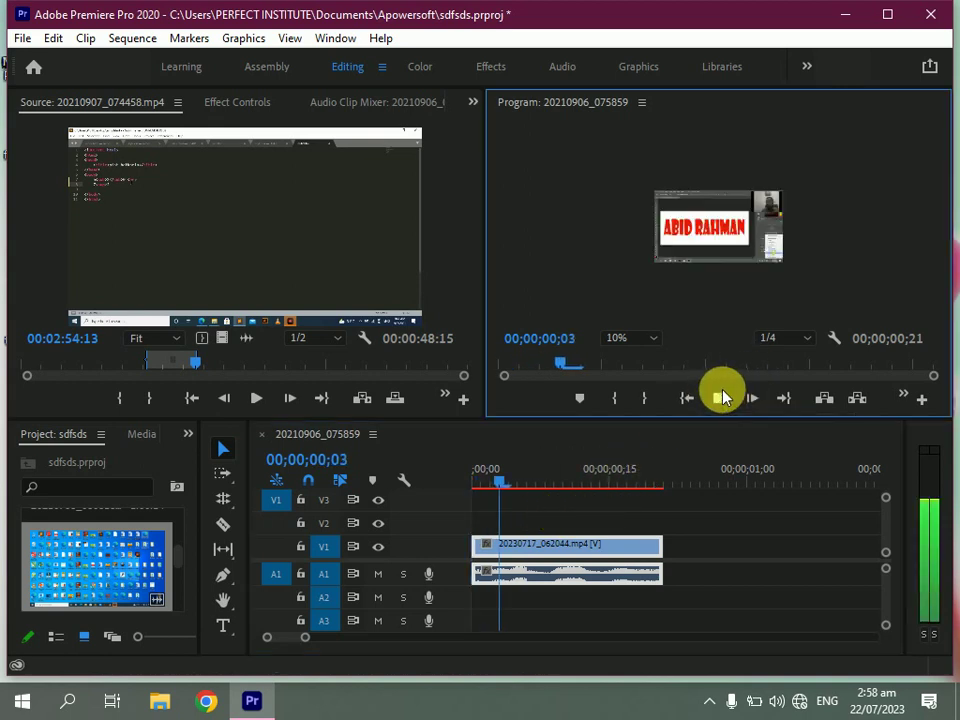
left_click(723, 398)
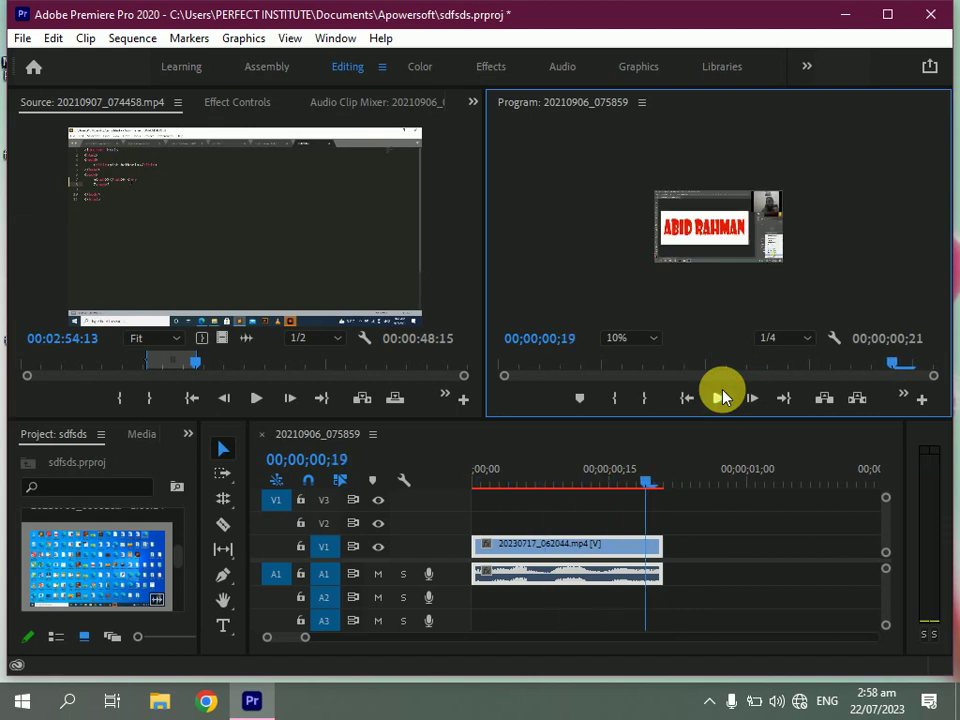
left_click(576, 558)
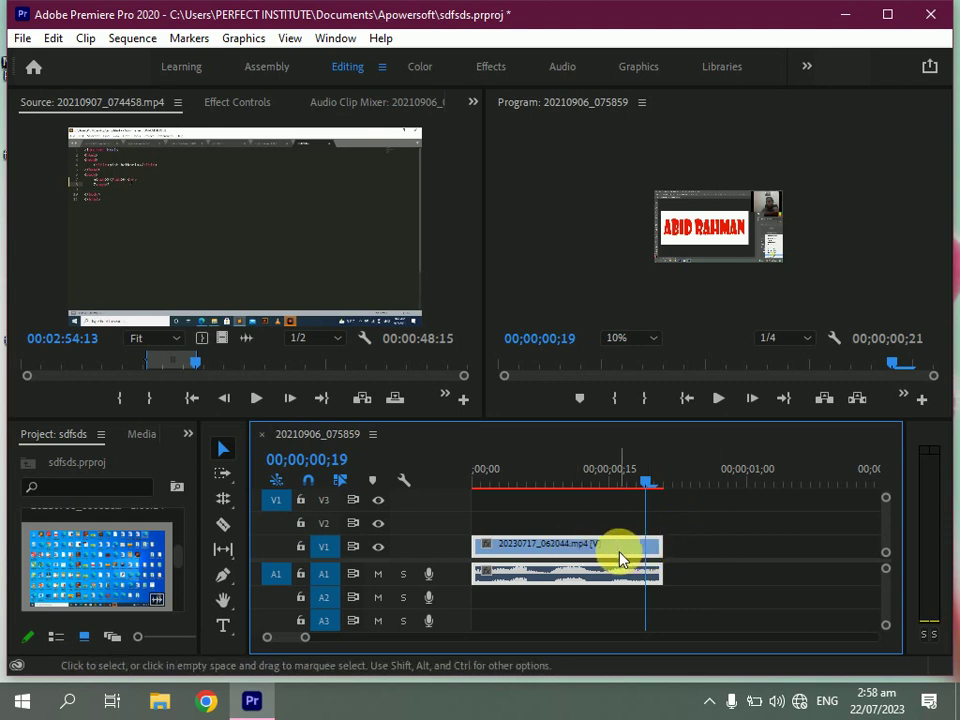
mouse_move(620, 558)
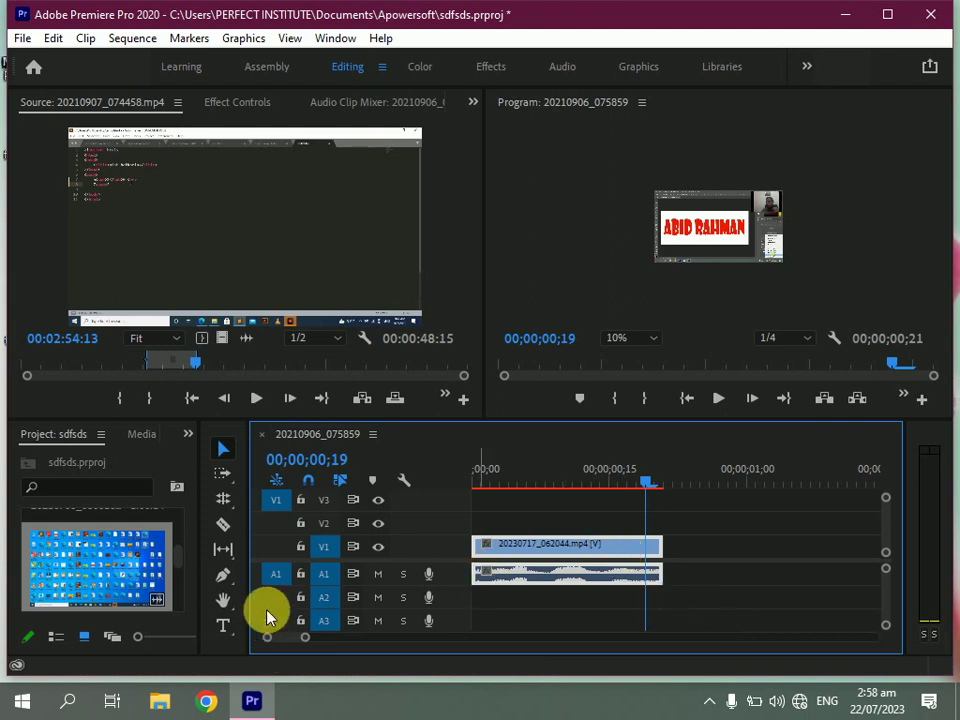
Rate-stretch 20230717_062044.mp4 to 00;00;05;01 at 13.91% speed, then scrub back to the start
left_click(225, 500)
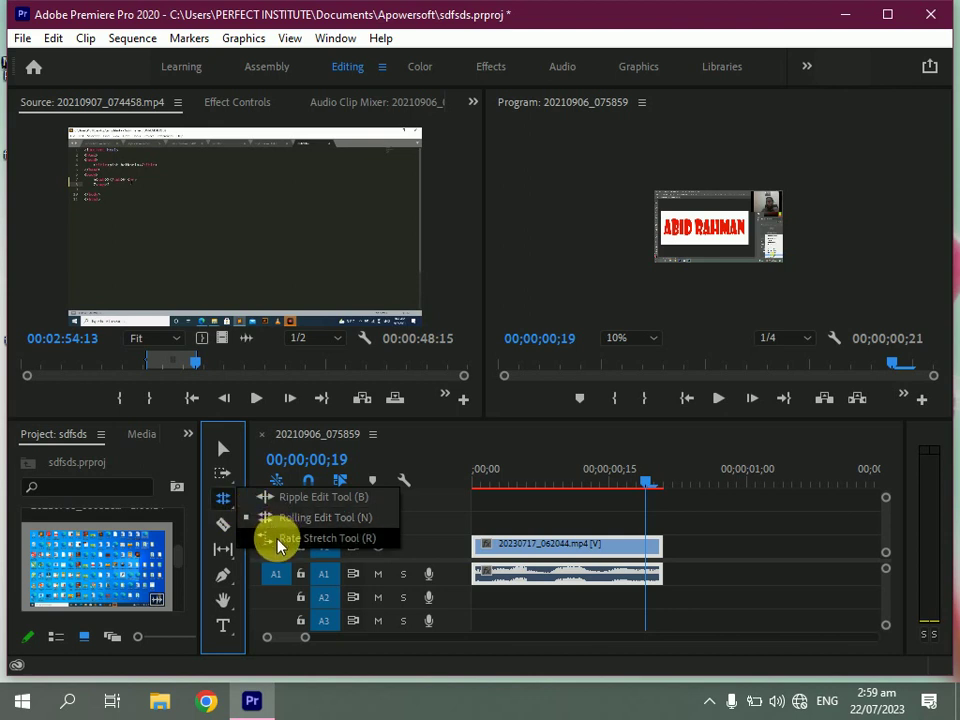
left_click(318, 538)
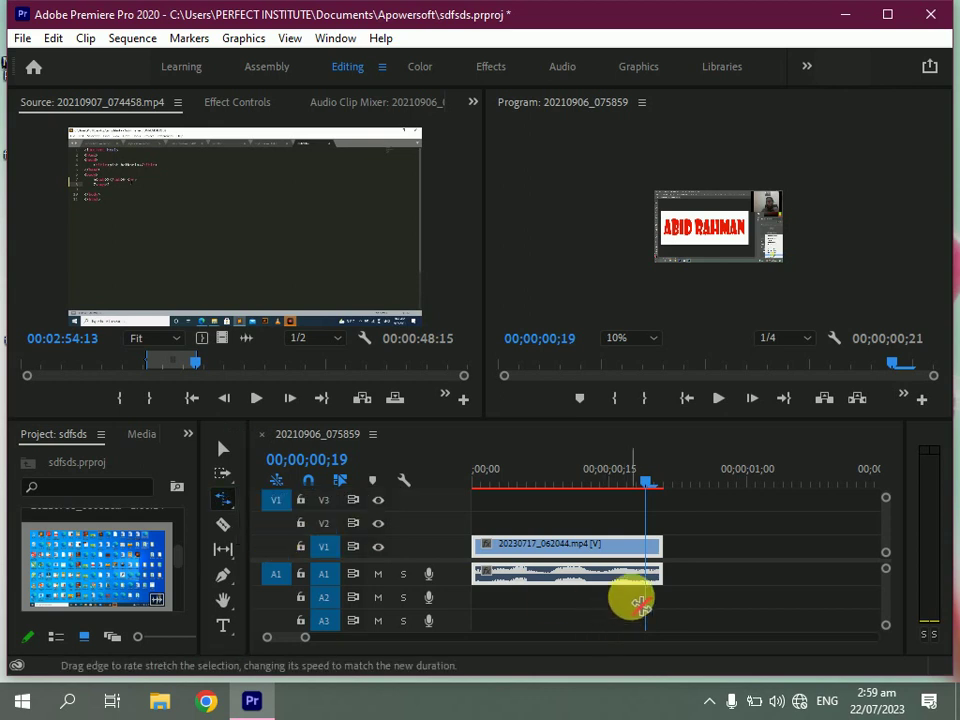
left_click(669, 564)
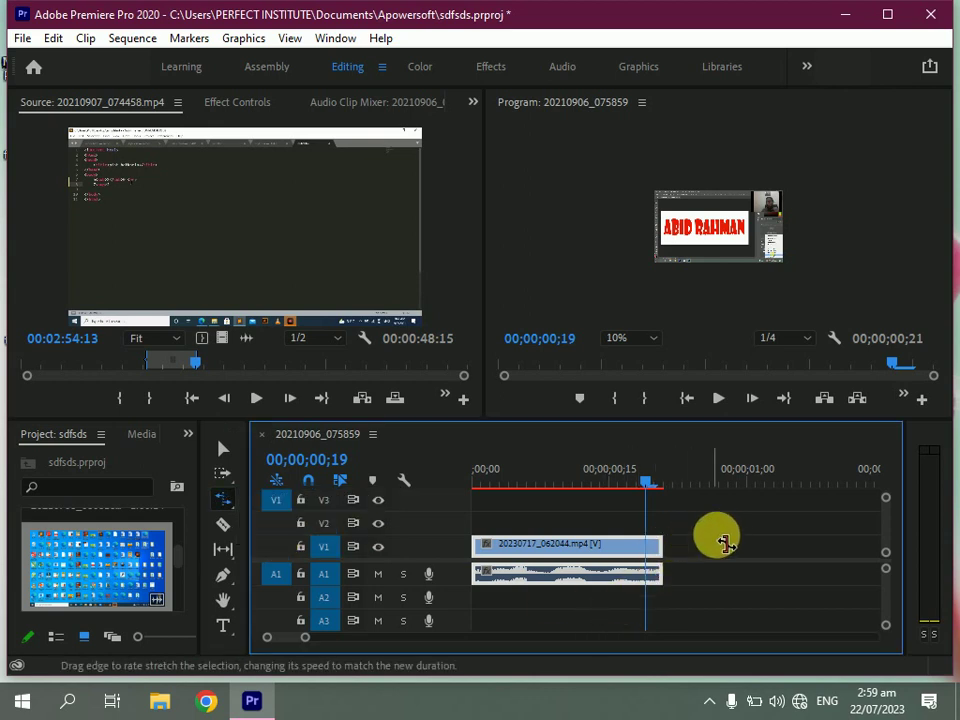
mouse_move(671, 553)
left_mouse_down()
mouse_move(885, 556)
mouse_move(871, 556)
left_mouse_up()
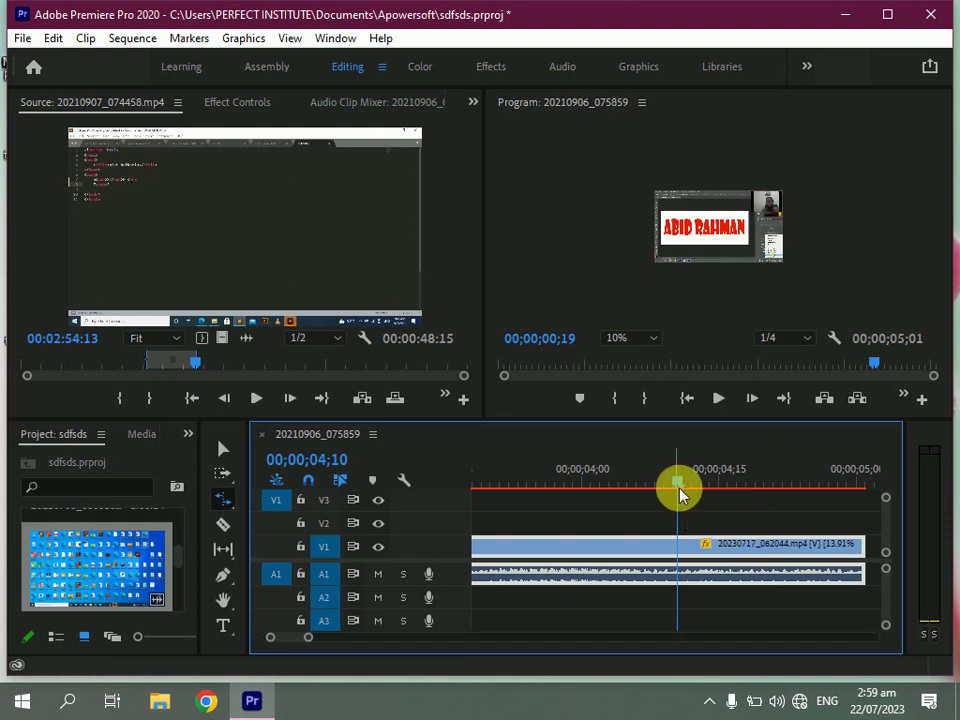
left_click_drag(678, 485, 467, 542)
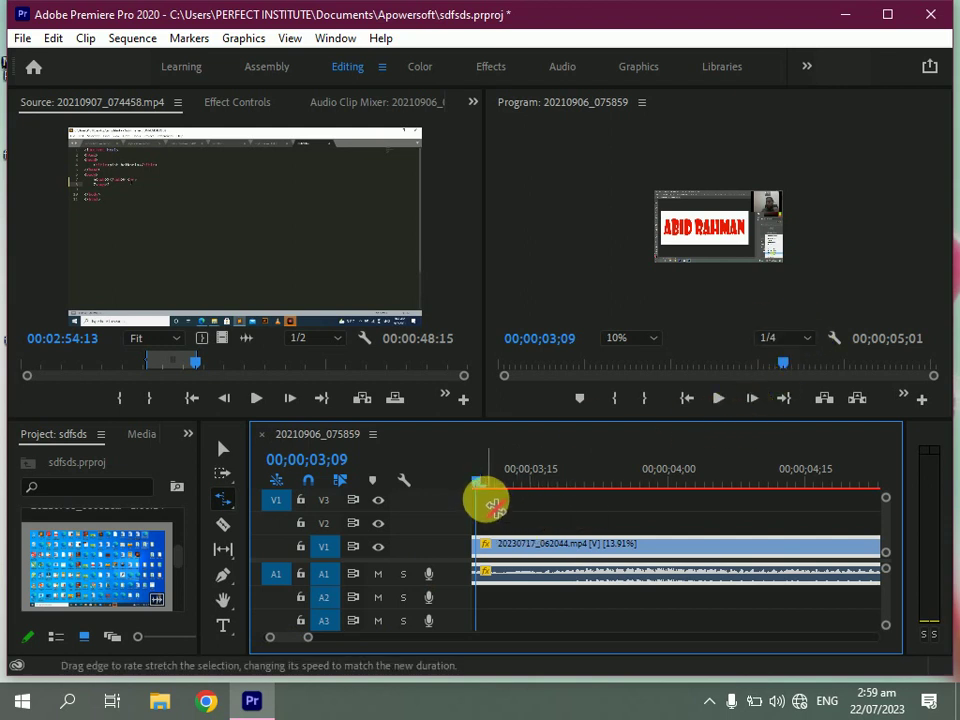
left_click_drag(476, 490, 444, 506)
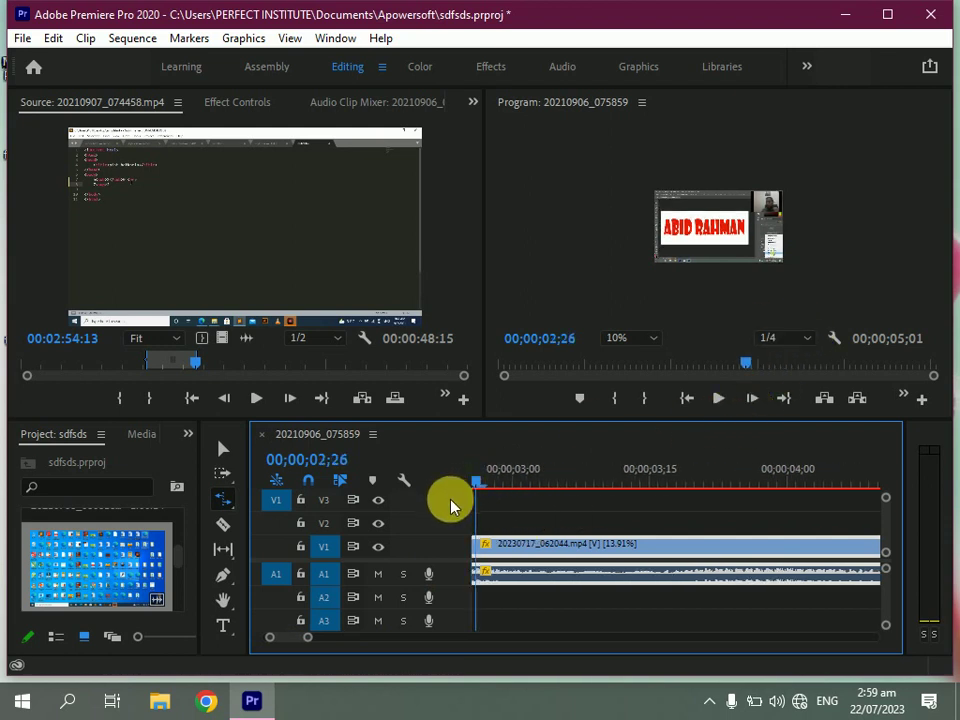
left_click(720, 398)
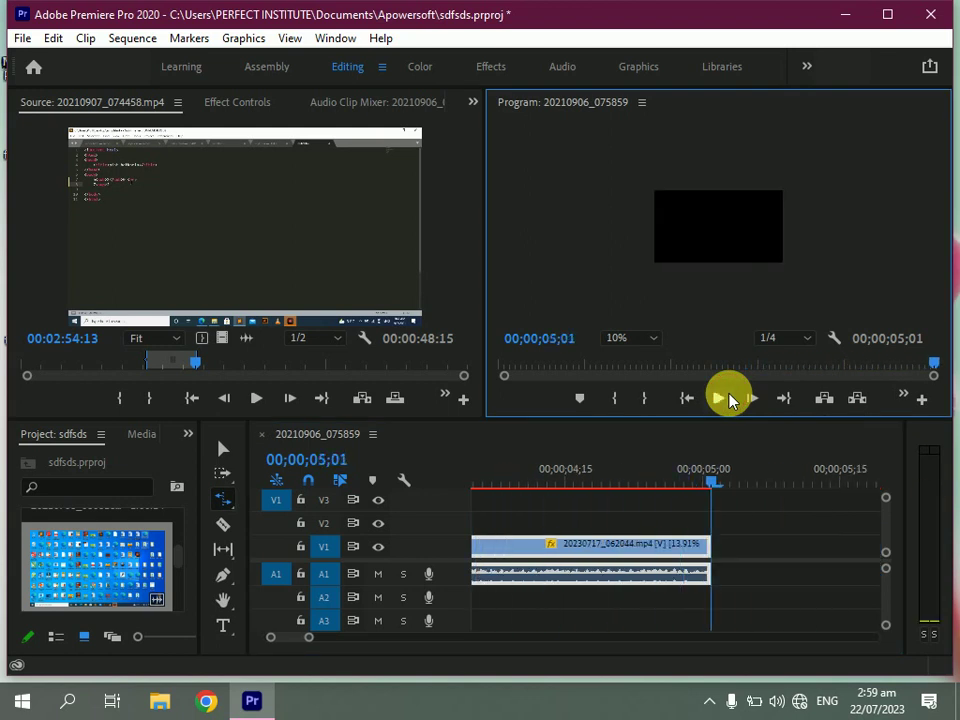
left_click(712, 487)
mouse_move(712, 487)
left_mouse_down()
mouse_move(413, 514)
mouse_move(446, 497)
left_mouse_up()
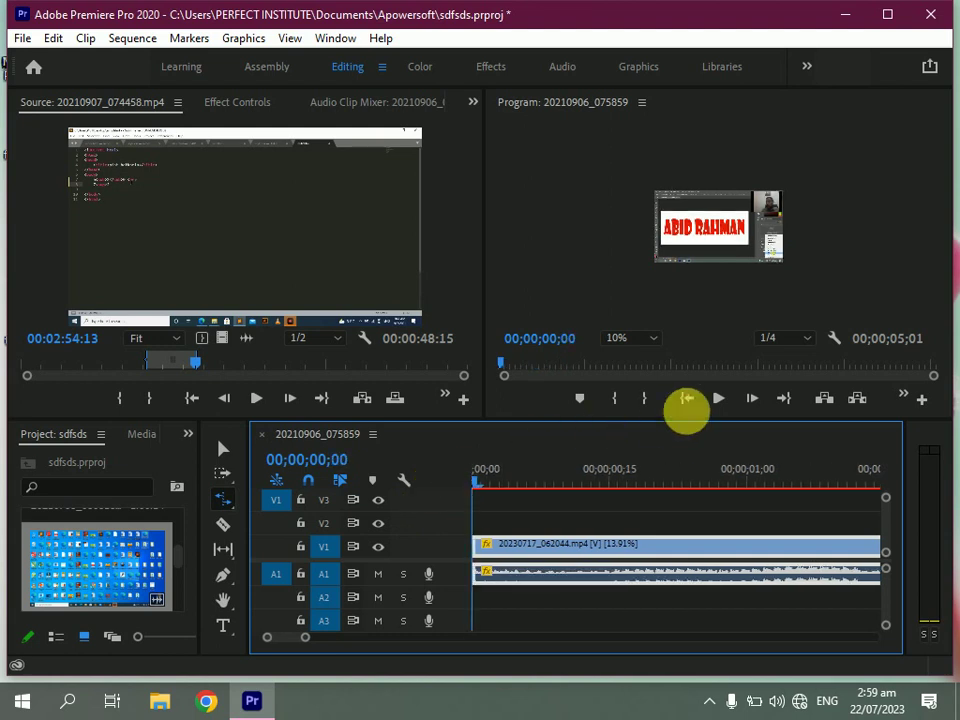
left_click(718, 398)
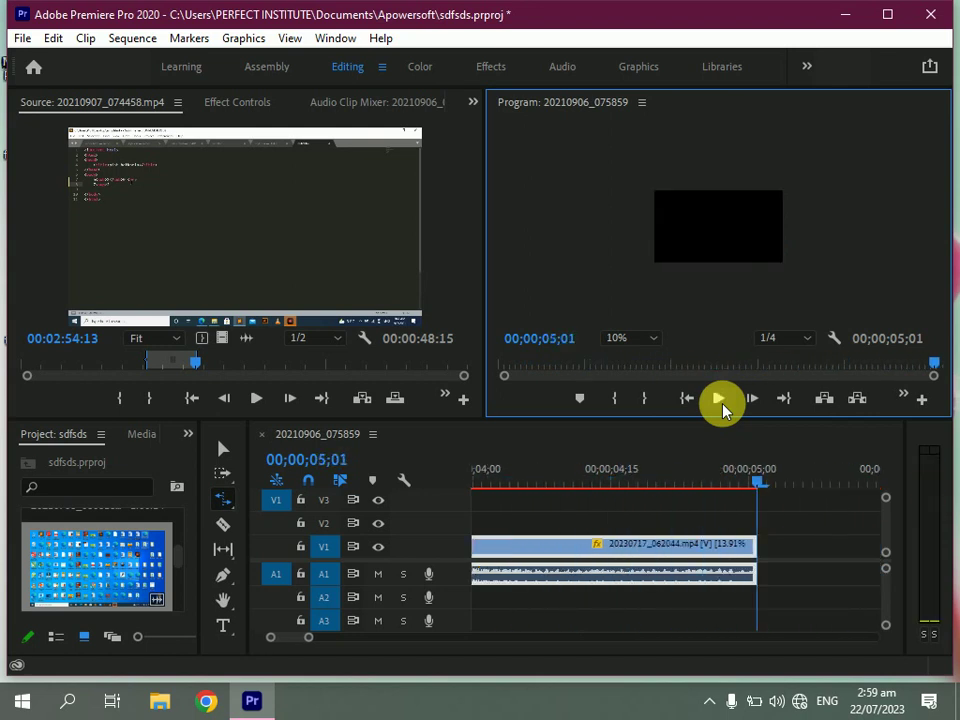
left_click(720, 402)
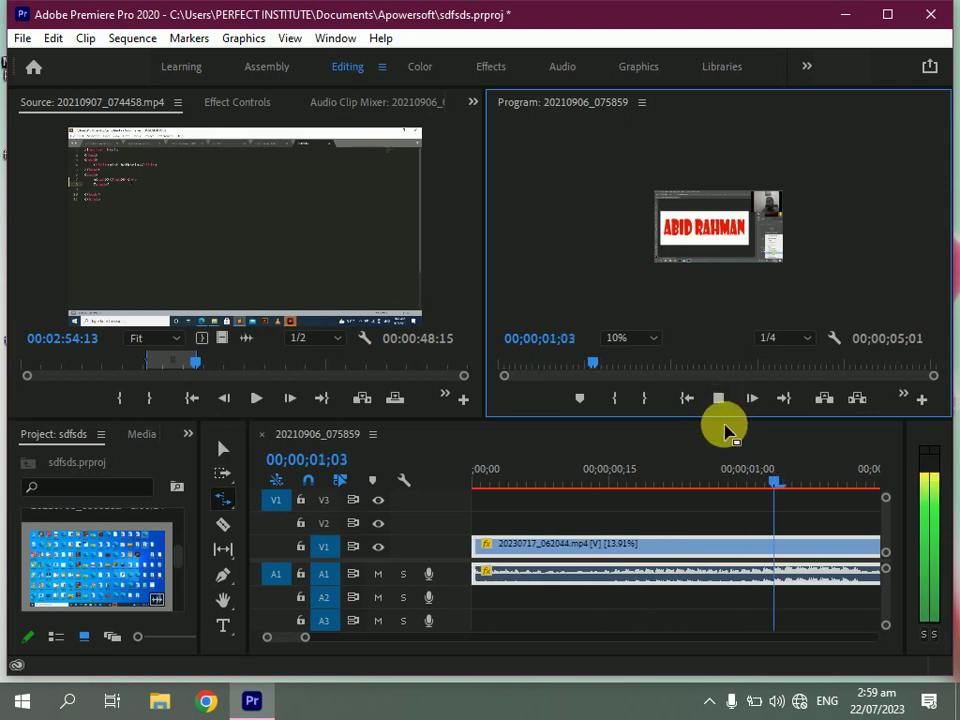
left_click(718, 399)
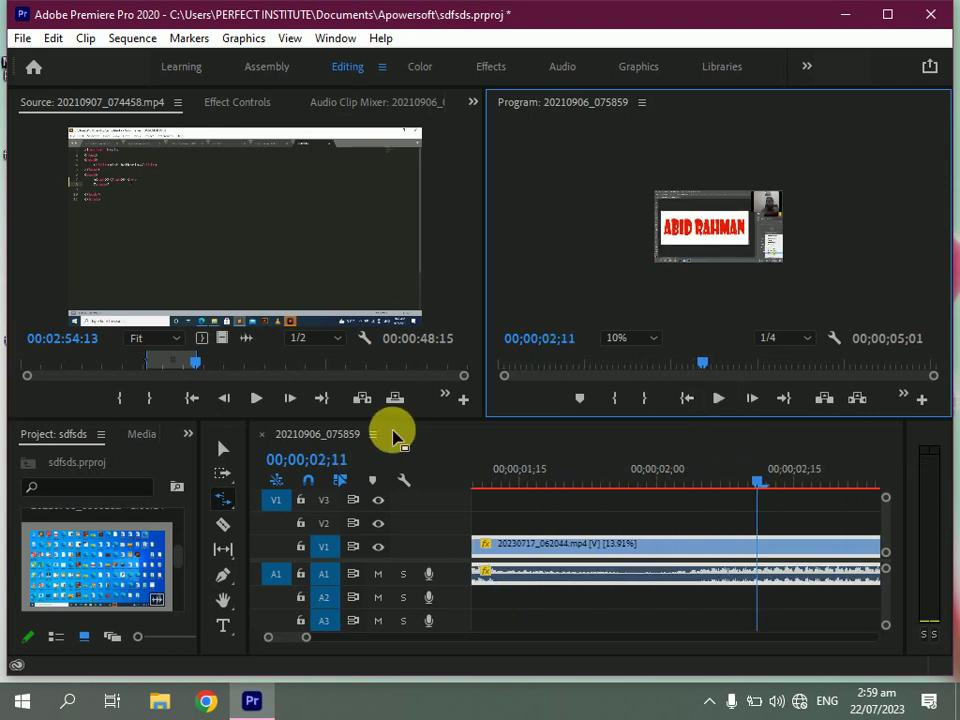
Open the Ripple/Rolling/Rate Stretch tool flyout in the Tools panel
left_click(223, 508)
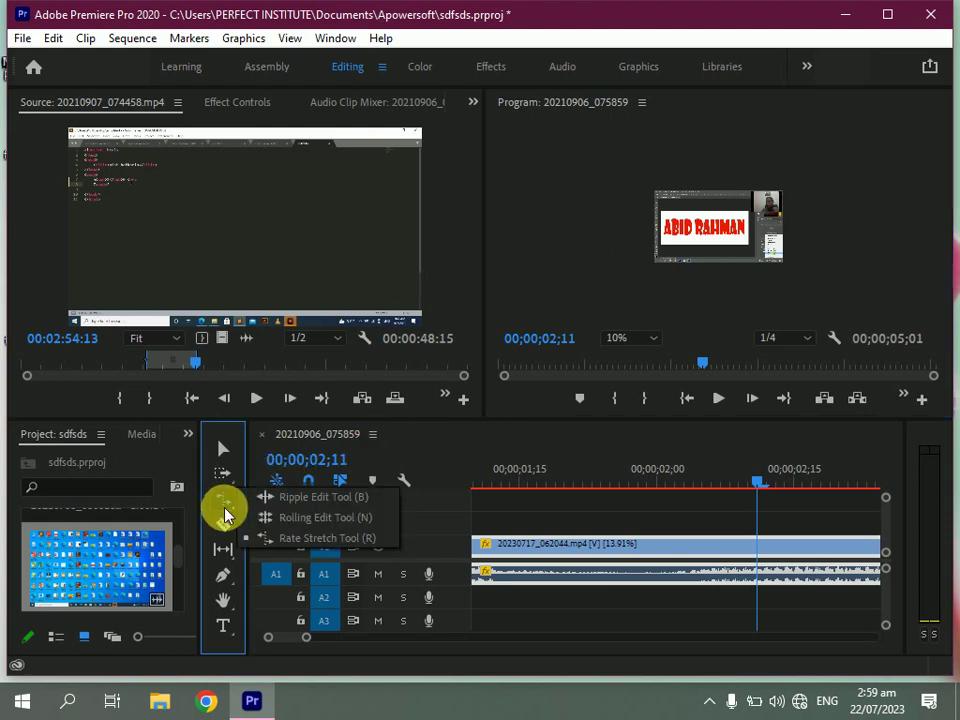
left_click_drag(225, 513, 315, 528)
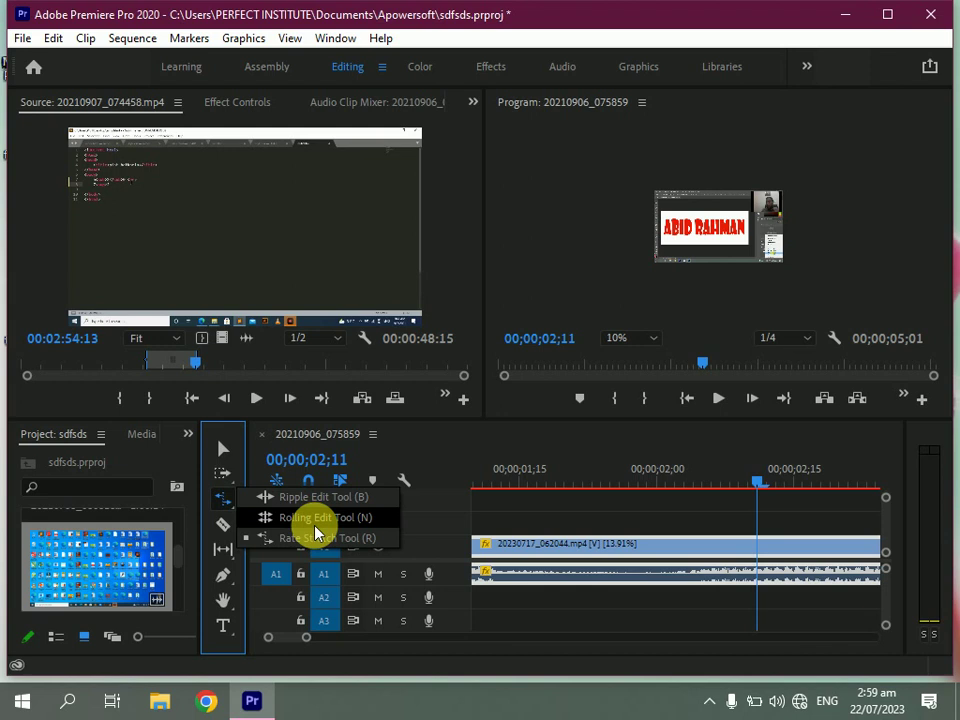